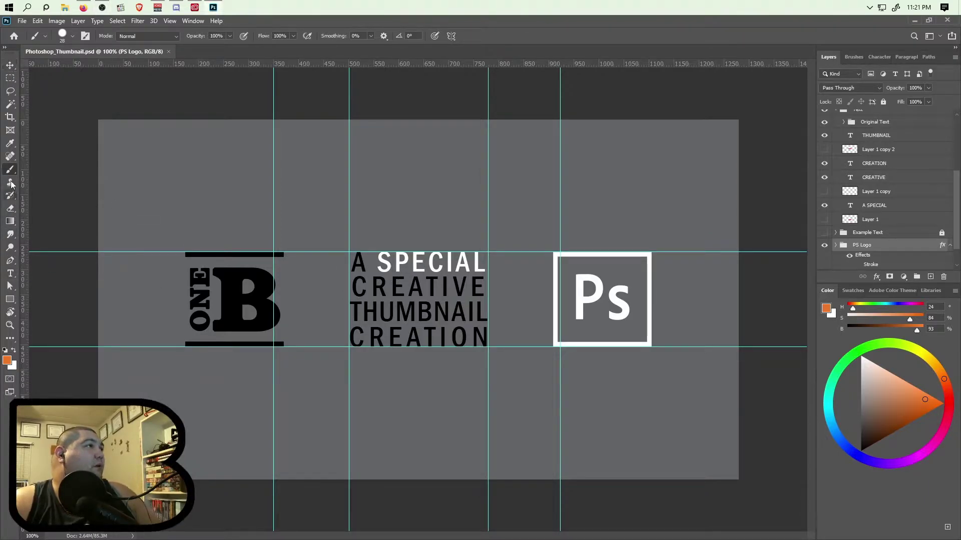
pyautogui.click(10, 274)
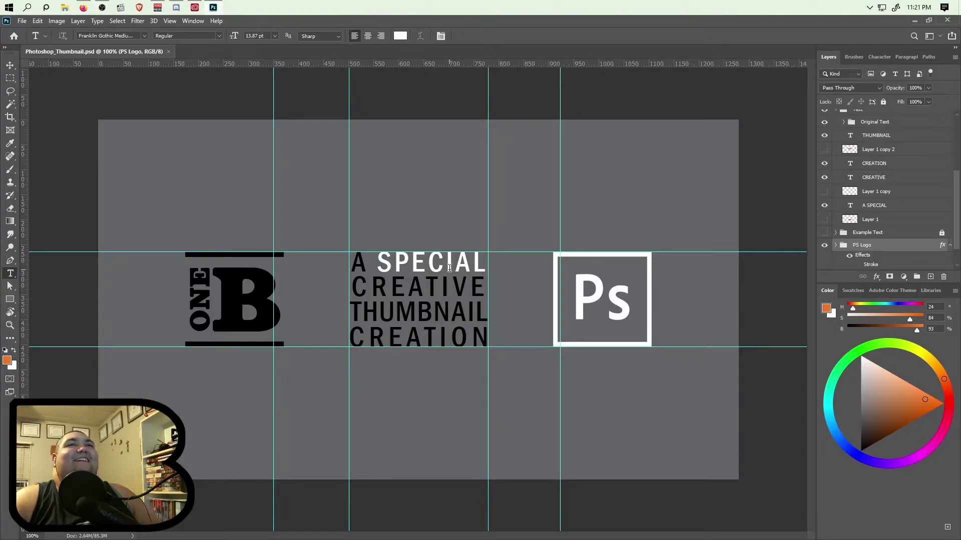
pyautogui.click(449, 268)
pyautogui.hotkey('ctrl', 'a')
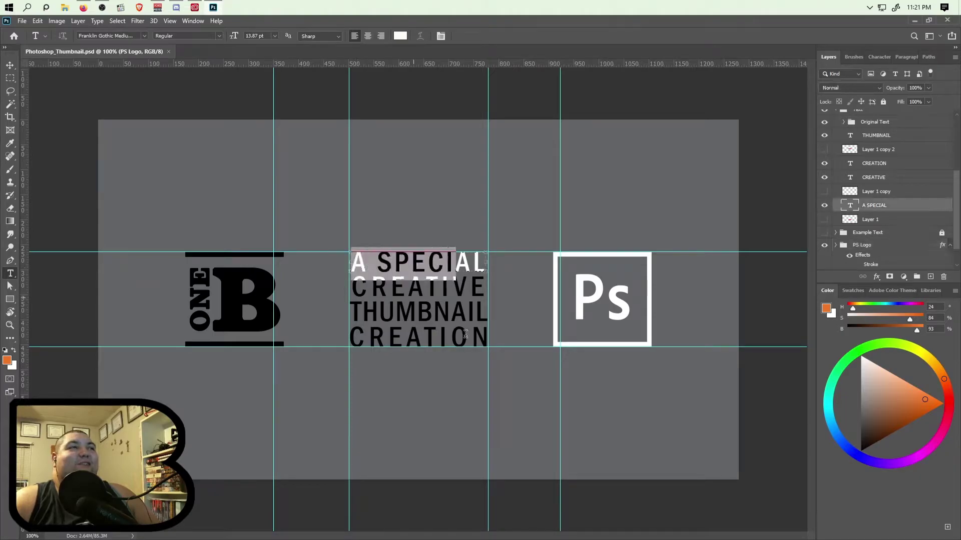
pyautogui.click(409, 266)
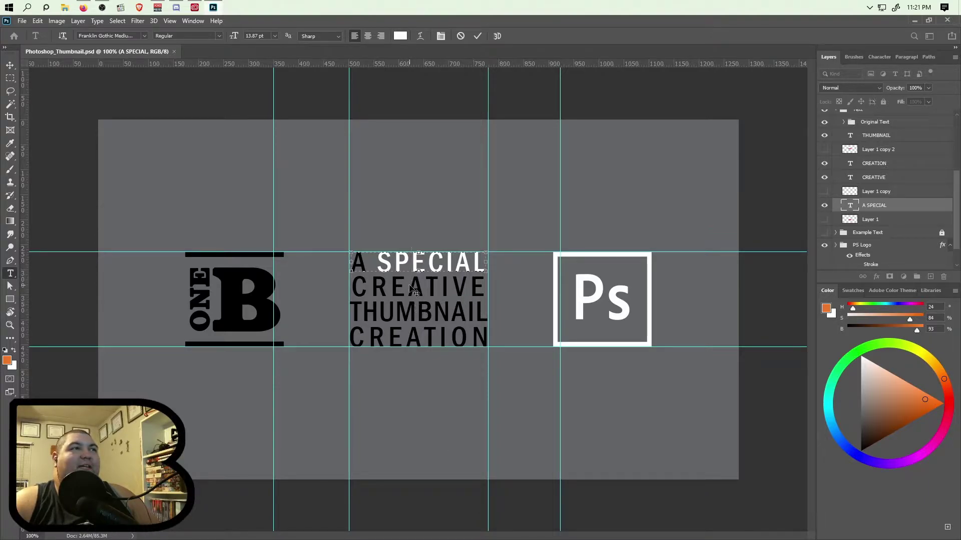
pyautogui.click(478, 36)
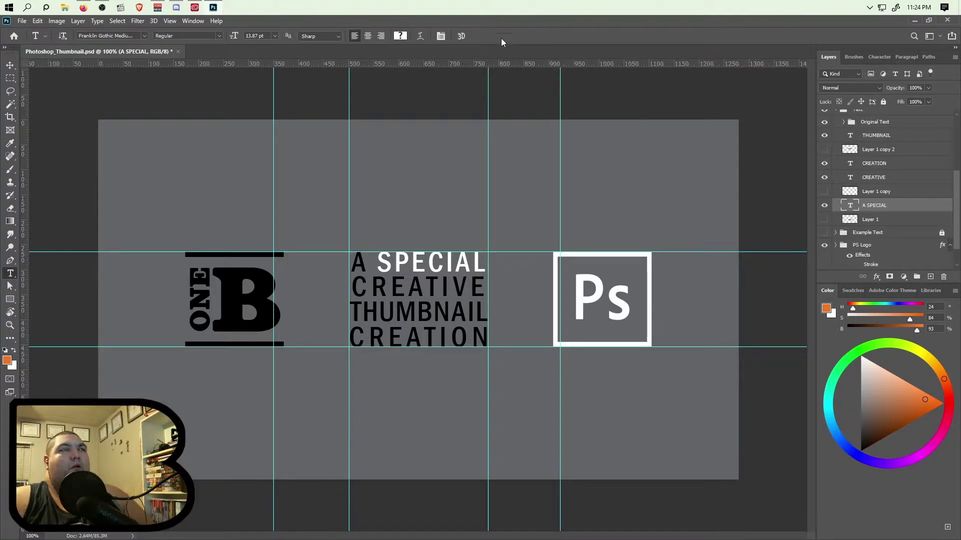
pyautogui.click(356, 264)
pyautogui.moveTo(357, 265); pyautogui.dragTo(560, 270)
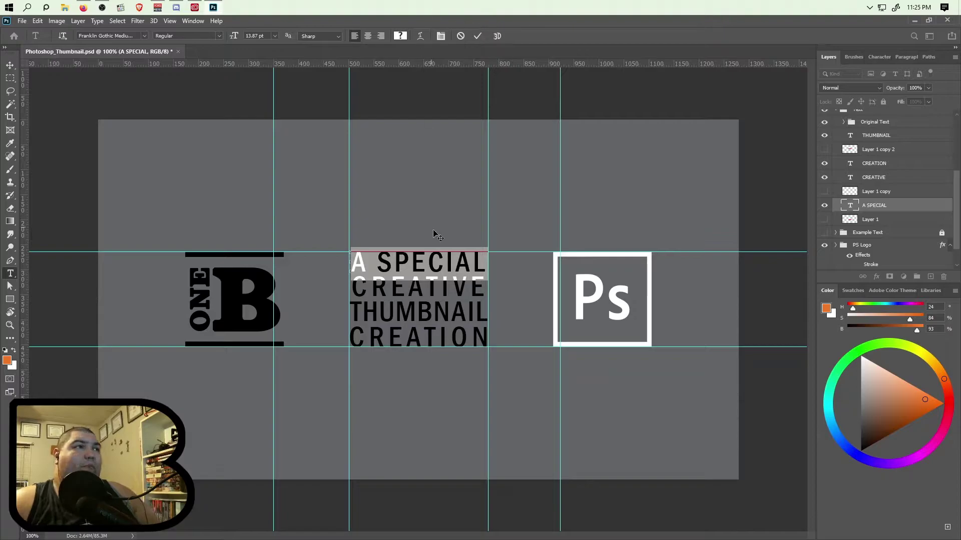
pyautogui.click(433, 264)
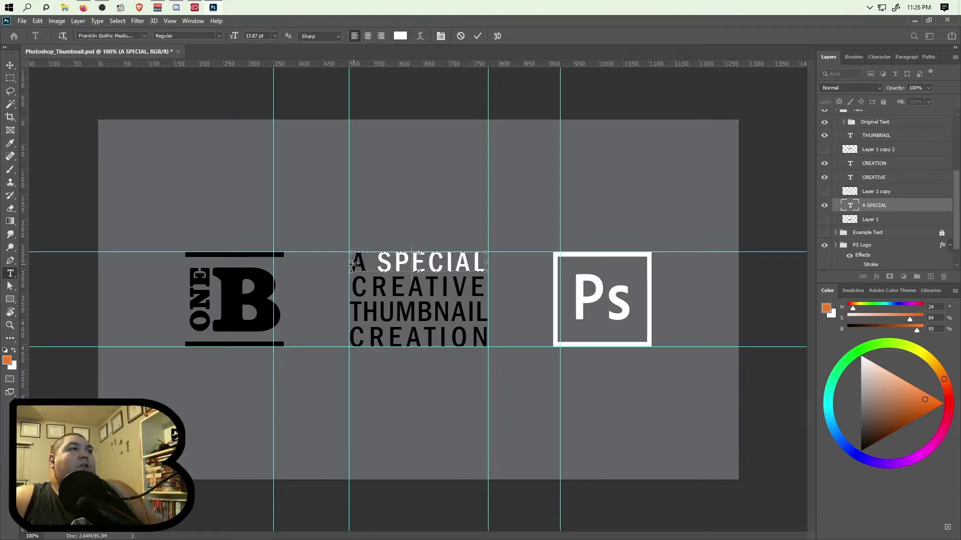
pyautogui.moveTo(353, 262); pyautogui.dragTo(482, 260)
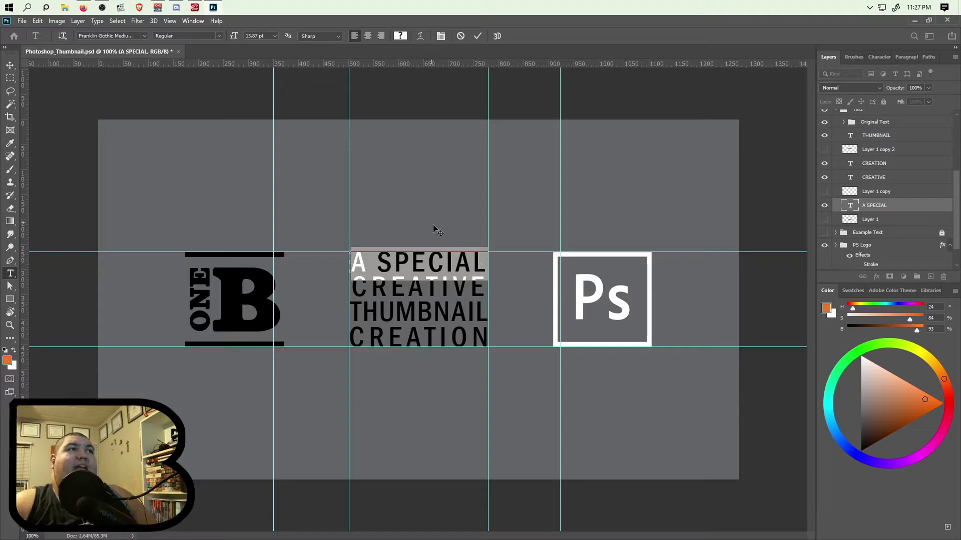
pyautogui.click(479, 261)
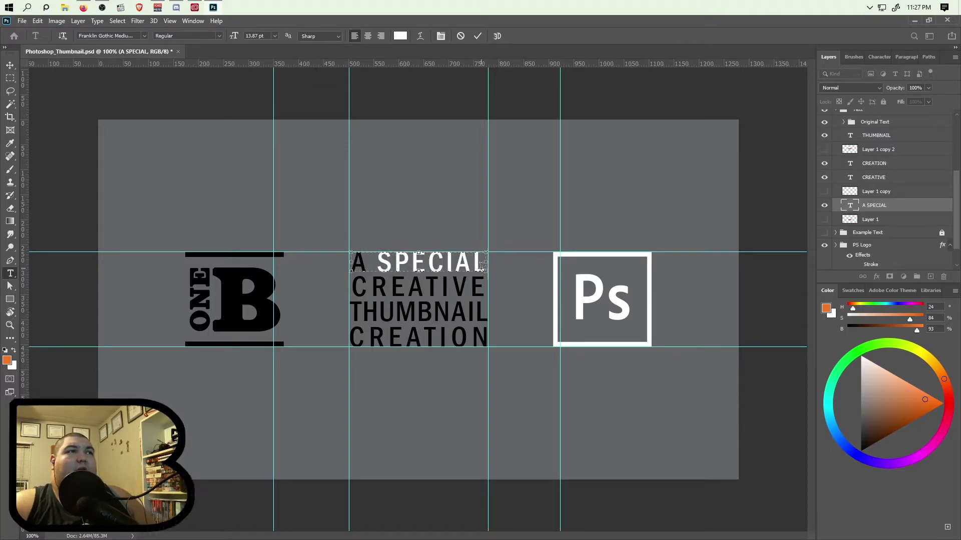
# Replace the first line's text "A SPECIAL" with "VIDEO EDITING" and widen its text box on both sides to fit.
pyautogui.moveTo(357, 262); pyautogui.dragTo(488, 274)
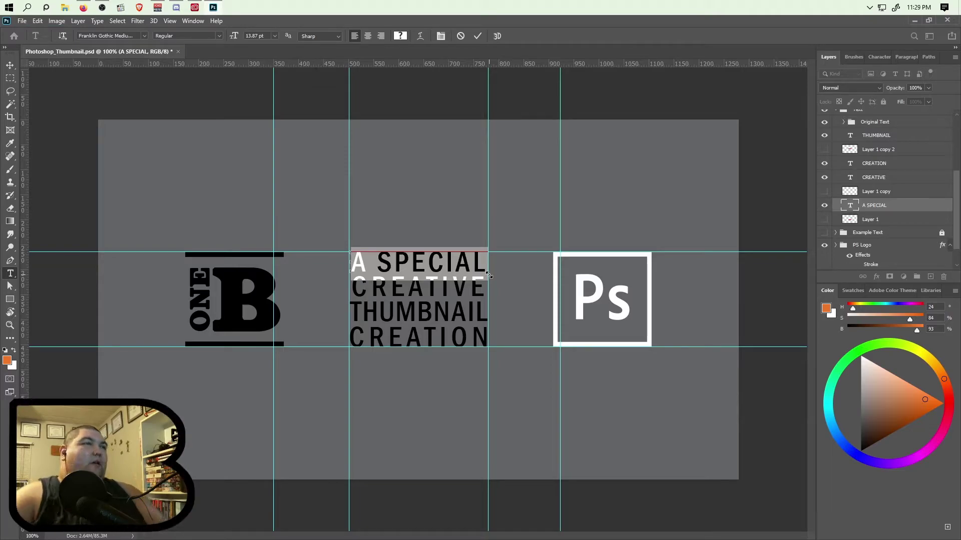
pyautogui.write('Video')
pyautogui.press('BackSpace')
pyautogui.press('BackSpace')
pyautogui.press('BackSpace')
pyautogui.write('IDEO ed')
pyautogui.press('BackSpace')
pyautogui.press('BackSpace')
pyautogui.write('EDITING')
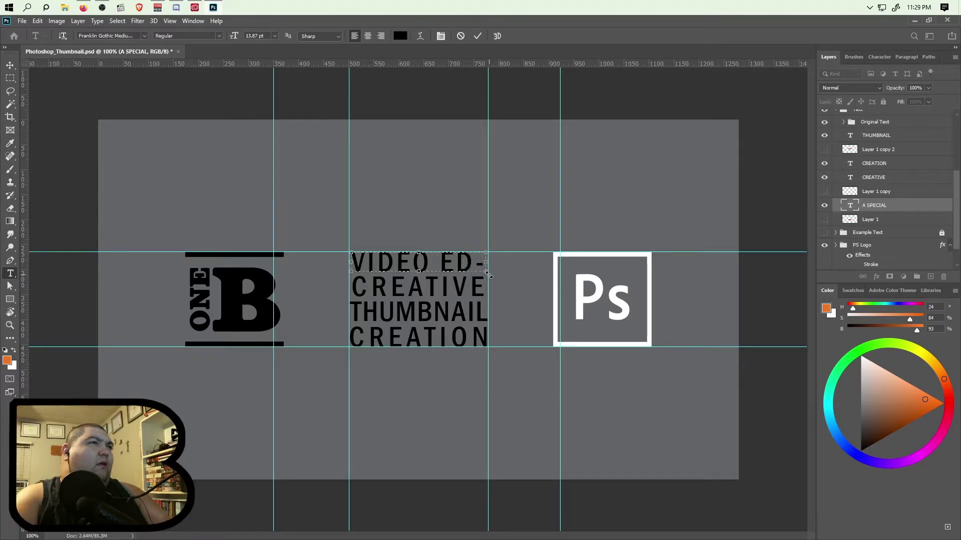
pyautogui.moveTo(351, 265); pyautogui.dragTo(325, 267)
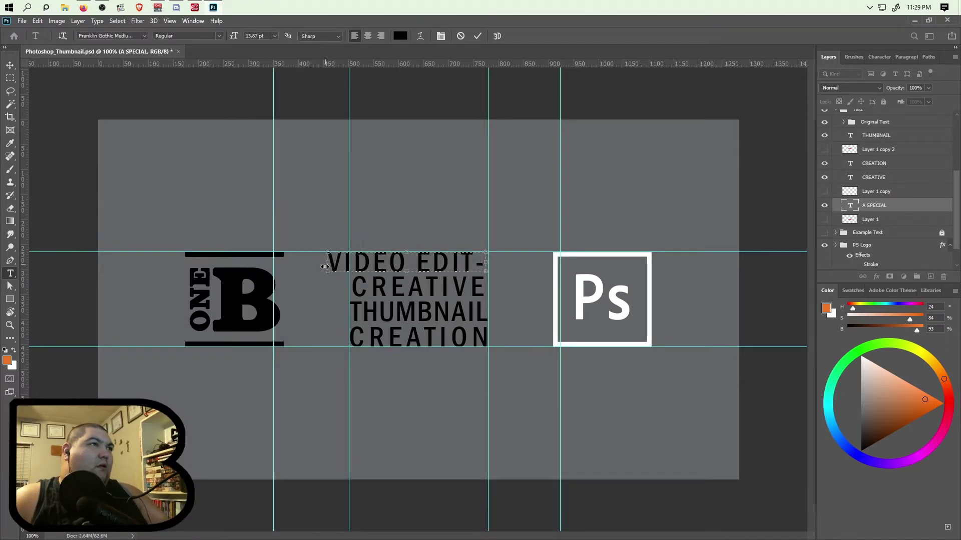
pyautogui.moveTo(485, 262); pyautogui.dragTo(525, 262)
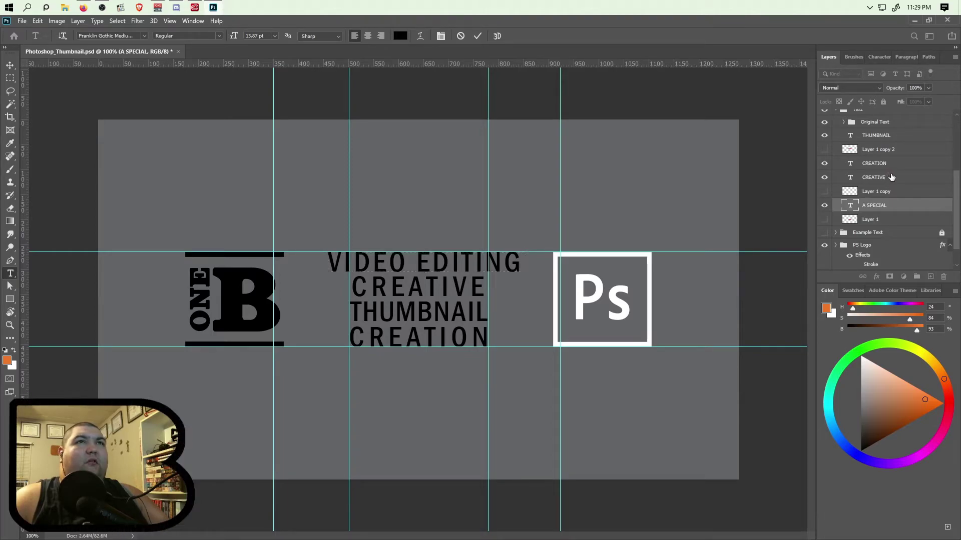
# Replace the second line's text "CREATIVE" with "THUMBNAIL", widening its text box to fit.
pyautogui.click(409, 288)
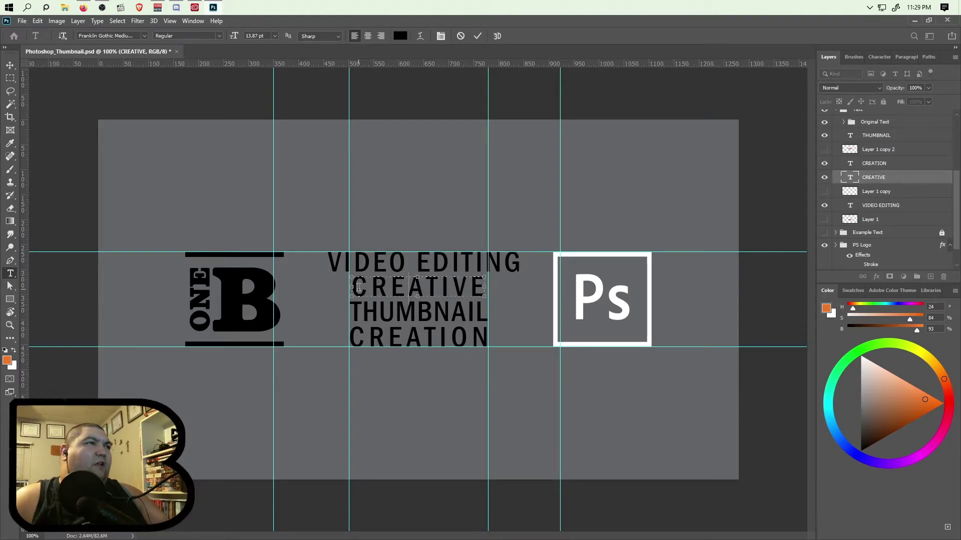
pyautogui.moveTo(350, 288); pyautogui.dragTo(502, 289)
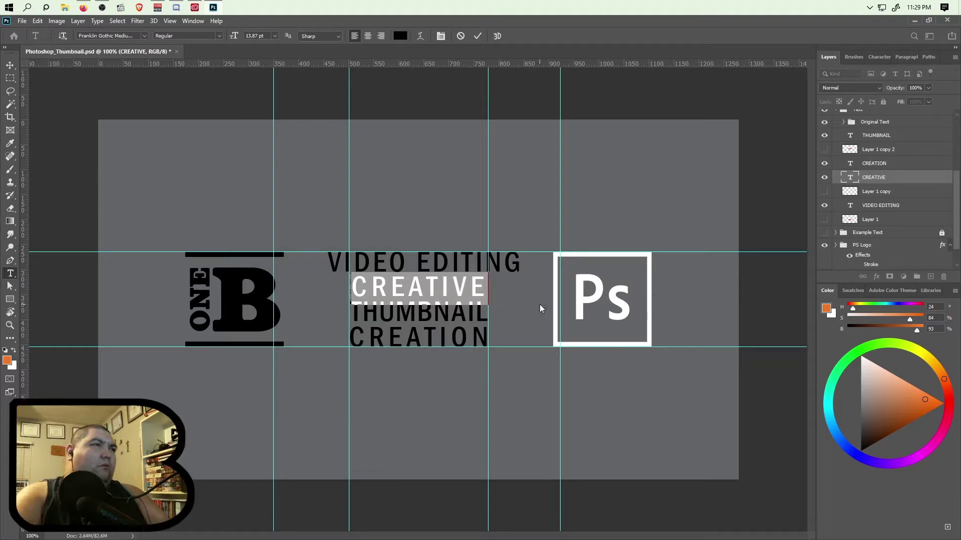
pyautogui.write('THUMB-')
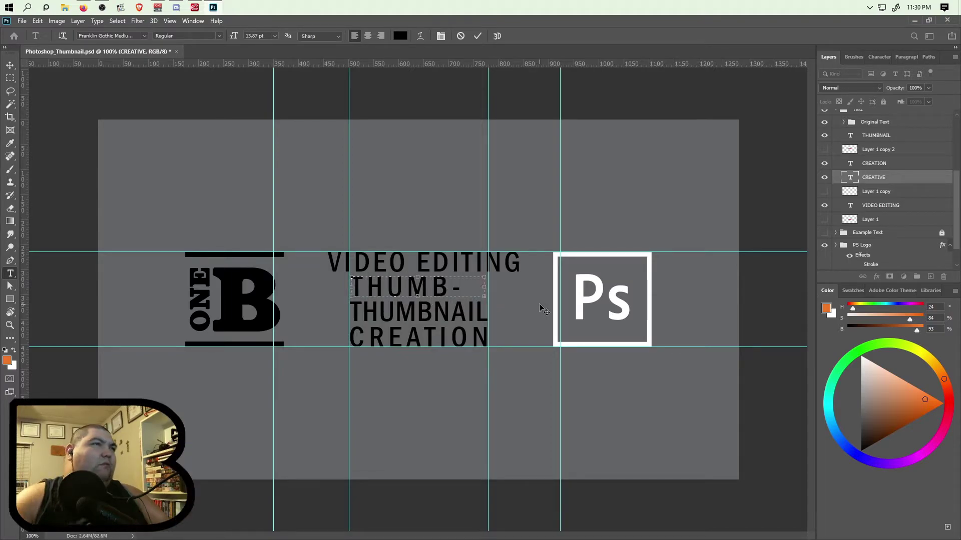
pyautogui.press('BackSpace')
pyautogui.write('NAIL')
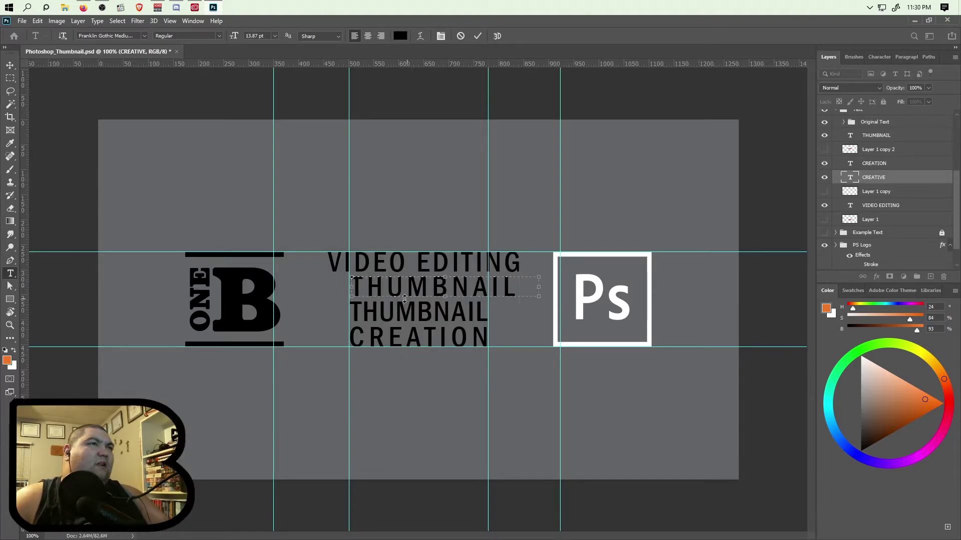
# Reorder the text layers so CREATION sits above Layer 1 copy 2 and the third line's THUMBNAIL layer sits directly below it.
pyautogui.click(425, 319)
pyautogui.click(883, 138)
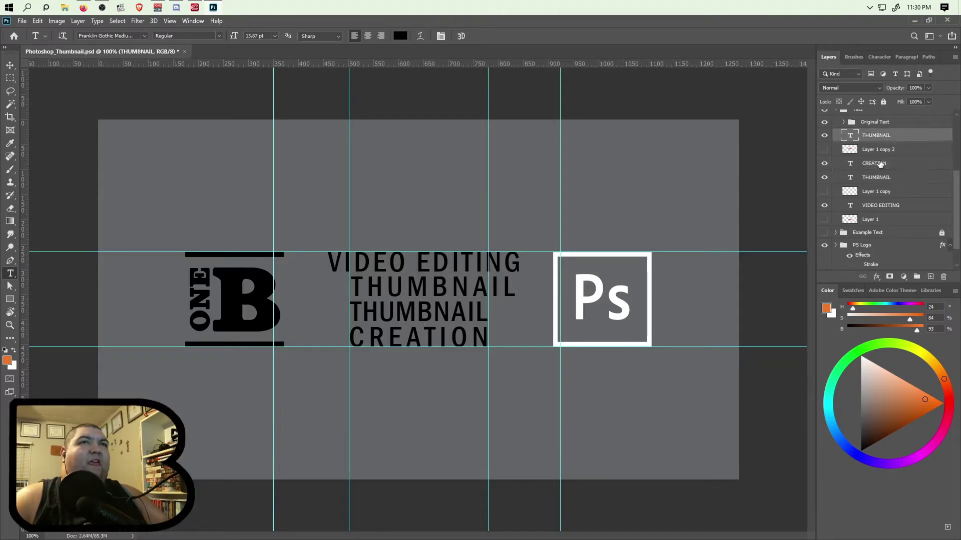
pyautogui.moveTo(880, 166)
pyautogui.mouseDown()
pyautogui.moveTo(885, 134)
pyautogui.moveTo(881, 167)
pyautogui.mouseUp()
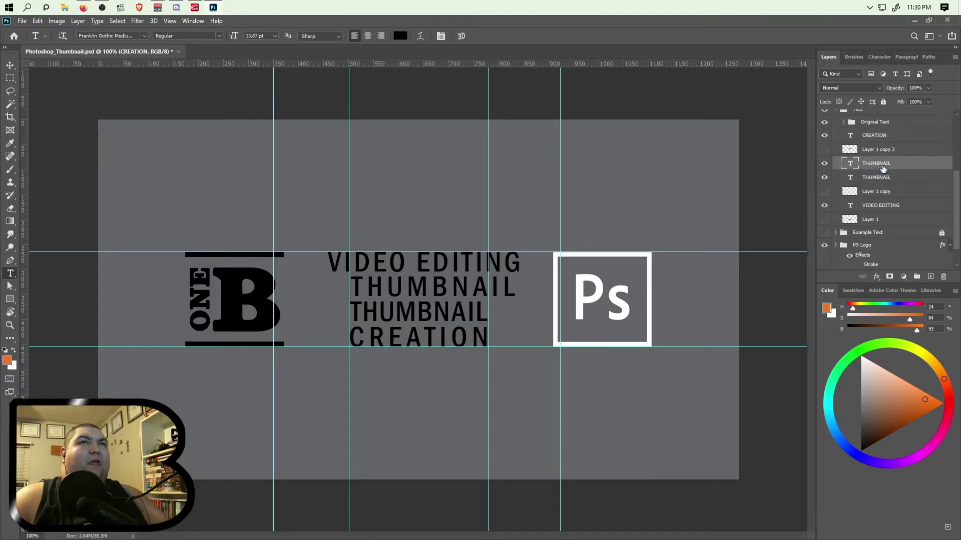
# Replace the third line's text "THUMBNAIL" with "CREATIVE" in capital letters.
pyautogui.click(418, 315)
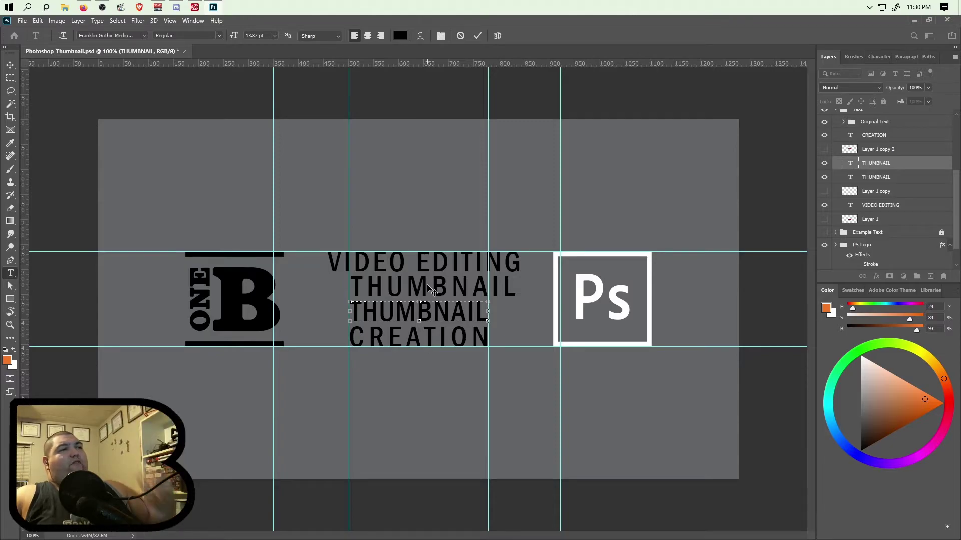
pyautogui.press('BackSpace')
pyautogui.press('BackSpace')
pyautogui.press('BackSpace')
pyautogui.press('BackSpace')
pyautogui.press('BackSpace')
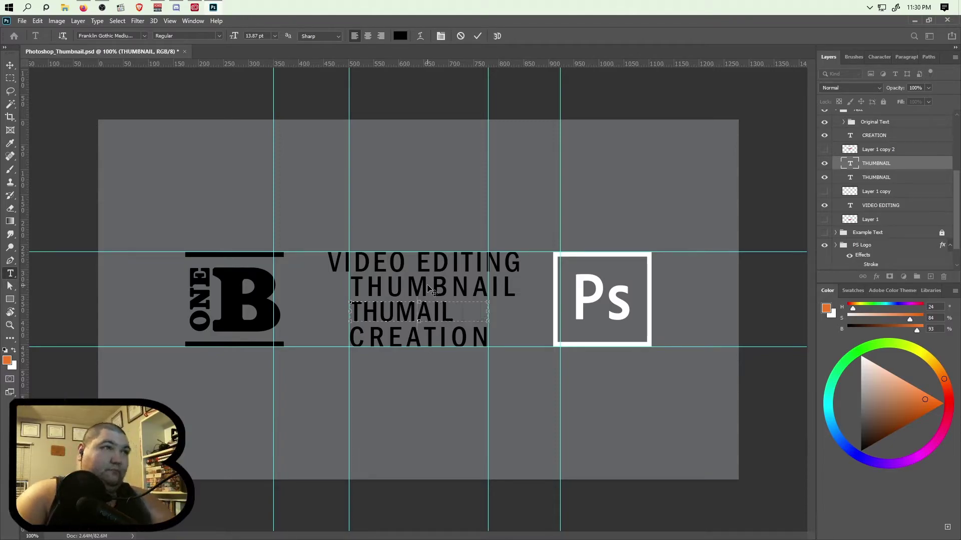
pyautogui.press('BackSpace')
pyautogui.press('BackSpace')
pyautogui.press('BackSpace')
pyautogui.press('BackSpace')
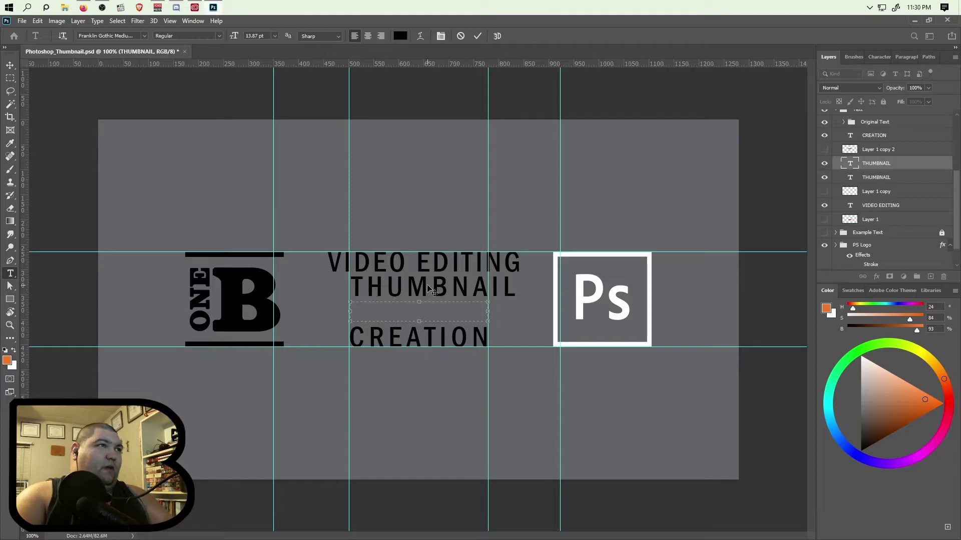
pyautogui.write('Creative')
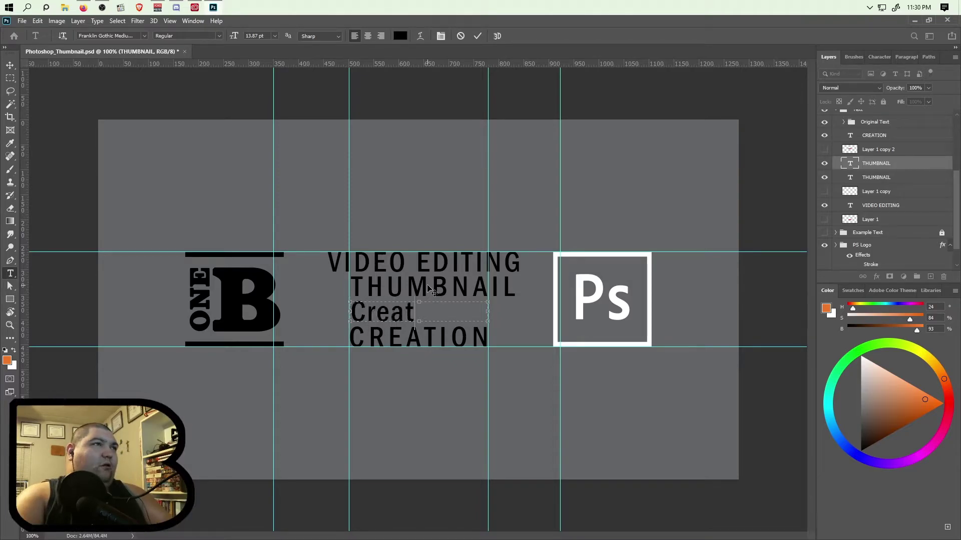
pyautogui.press('BackSpace')
pyautogui.press('BackSpace')
pyautogui.press('BackSpace')
pyautogui.press('BackSpace')
pyautogui.press('BackSpace')
pyautogui.press('BackSpace')
pyautogui.press('BackSpace')
pyautogui.write('REATIVE')
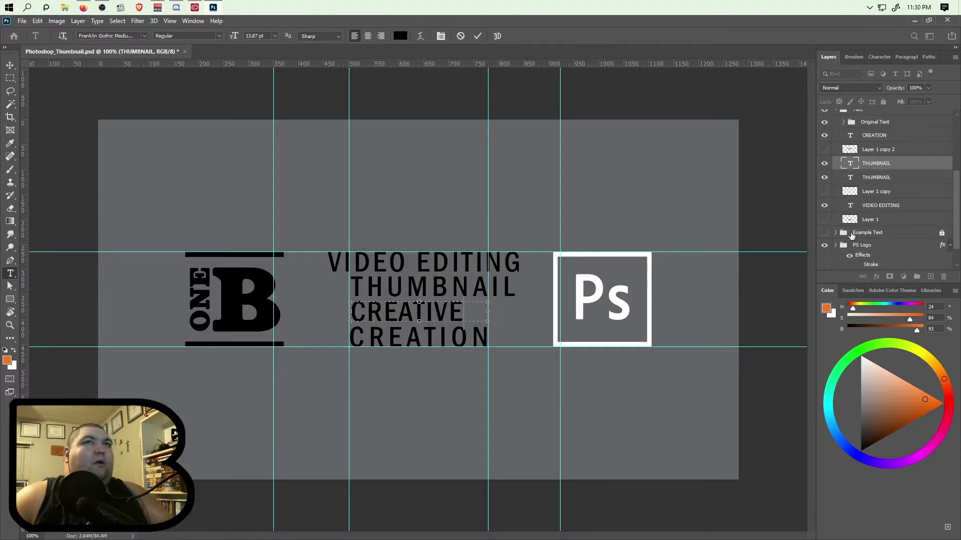
pyautogui.click(886, 177)
# Replace the fourth line's text "CREATION" with "PROCESS" in capital letters.
pyautogui.click(881, 136)
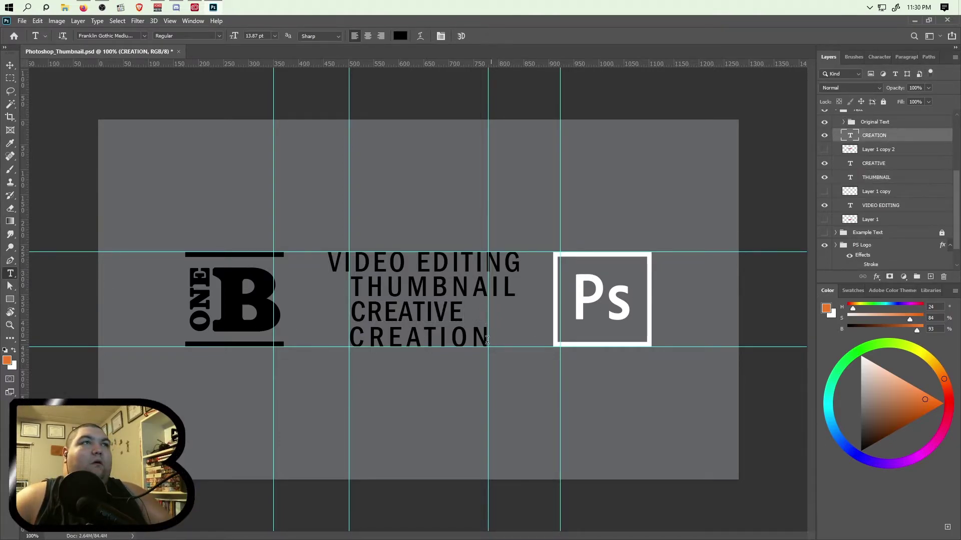
pyautogui.doubleClick(430, 337)
pyautogui.write('Pr')
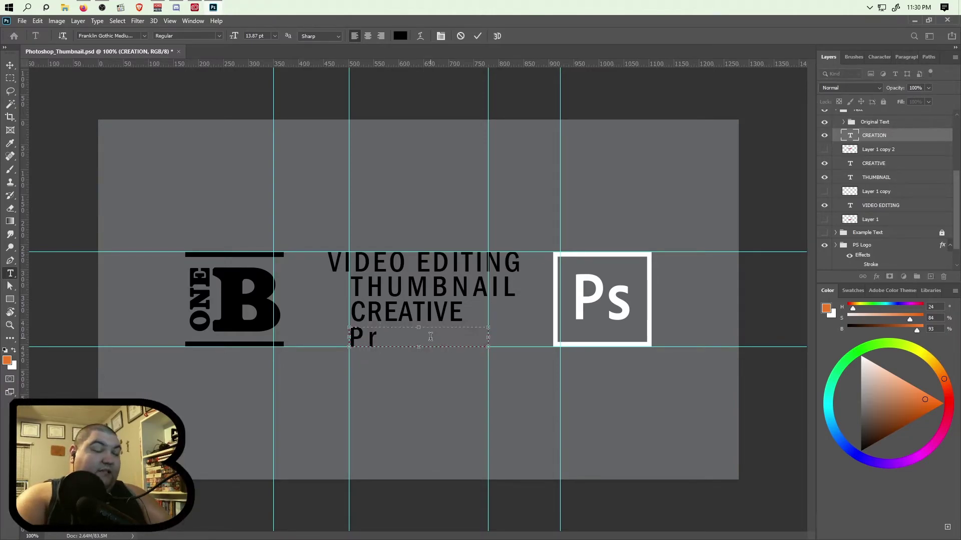
pyautogui.write('oces')
pyautogui.press('BackSpace')
pyautogui.press('BackSpace')
pyautogui.press('BackSpace')
pyautogui.press('BackSpace')
pyautogui.press('BackSpace')
pyautogui.write('ROCESS')
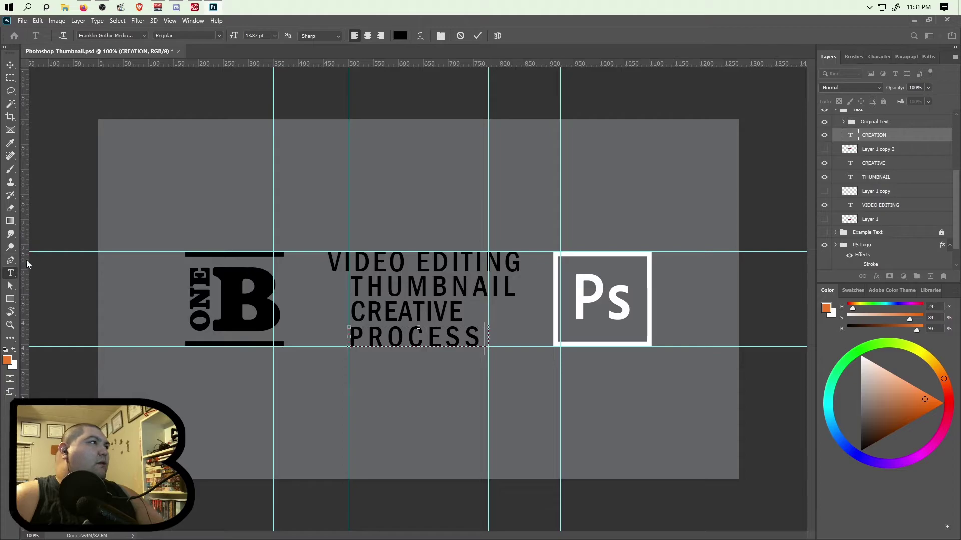
# Append a "2" to the second line's "THUMBNAIL" and format it as superscript.
pyautogui.click(519, 290)
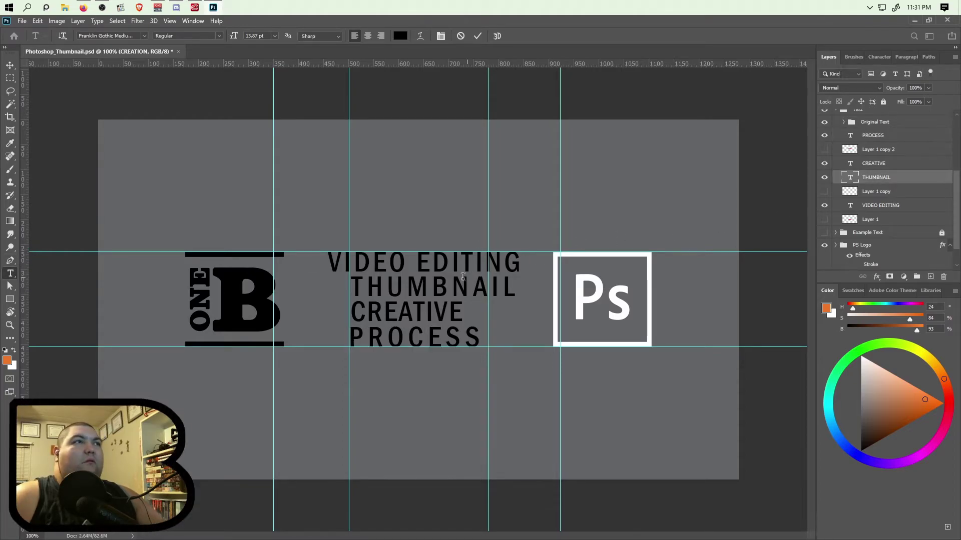
pyautogui.write('2')
pyautogui.hotkey('shift', 'Left')
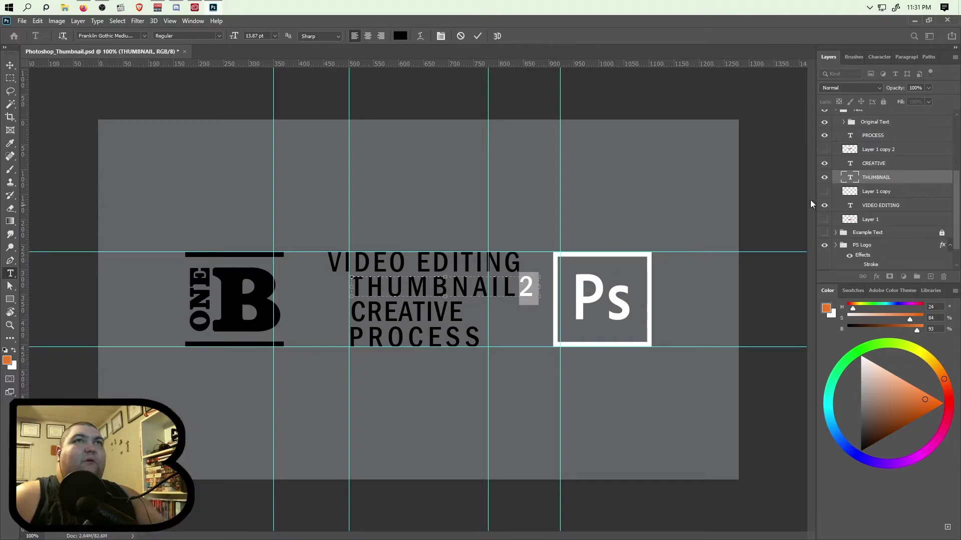
pyautogui.click(878, 57)
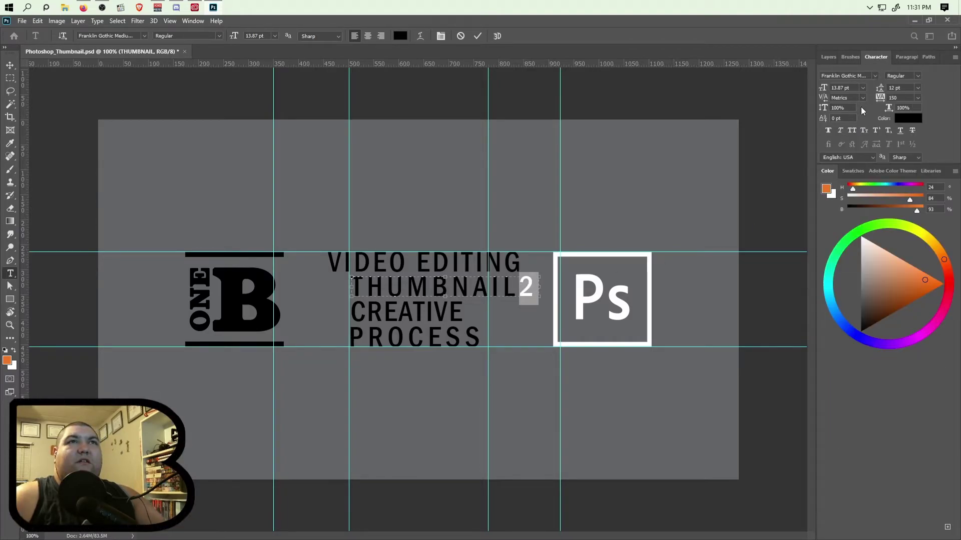
pyautogui.click(876, 131)
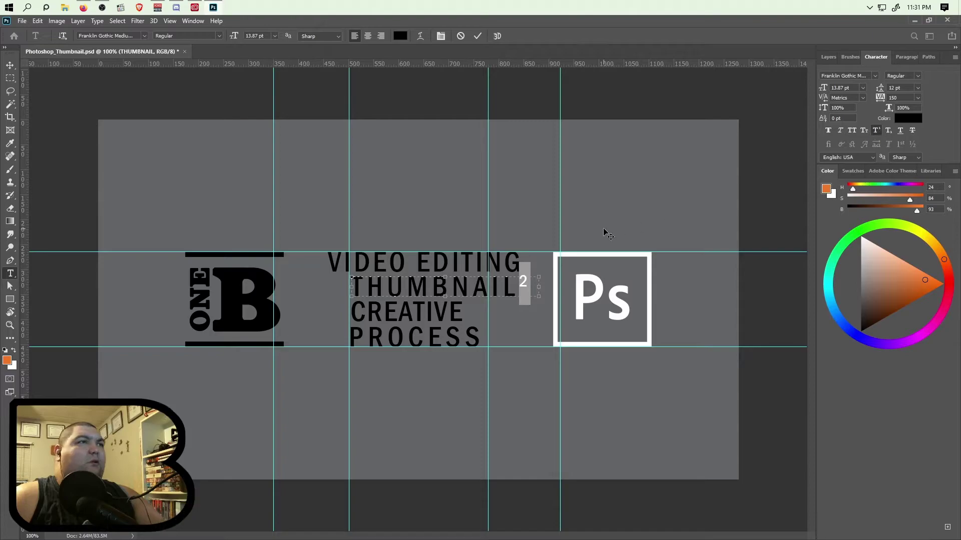
# Color the superscript 2 after "THUMBNAIL" white, commit the text, and return to the layer list.
pyautogui.click(400, 36)
pyautogui.moveTo(303, 240); pyautogui.dragTo(297, 230)
pyautogui.click(526, 233)
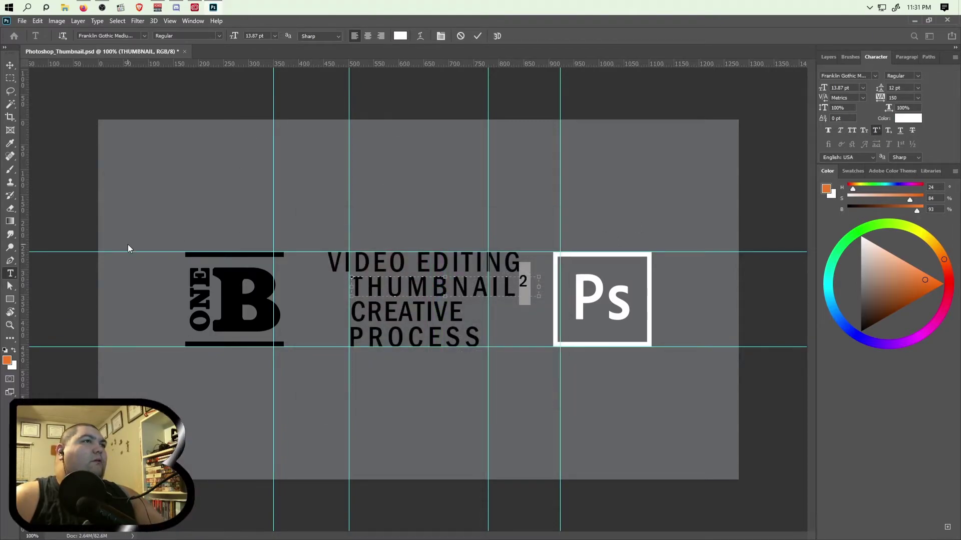
pyautogui.click(10, 65)
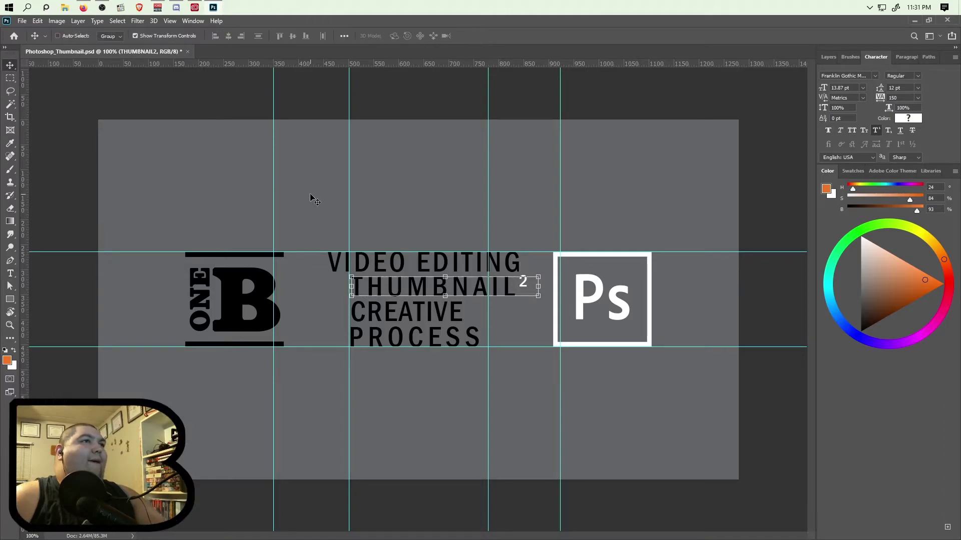
pyautogui.click(828, 57)
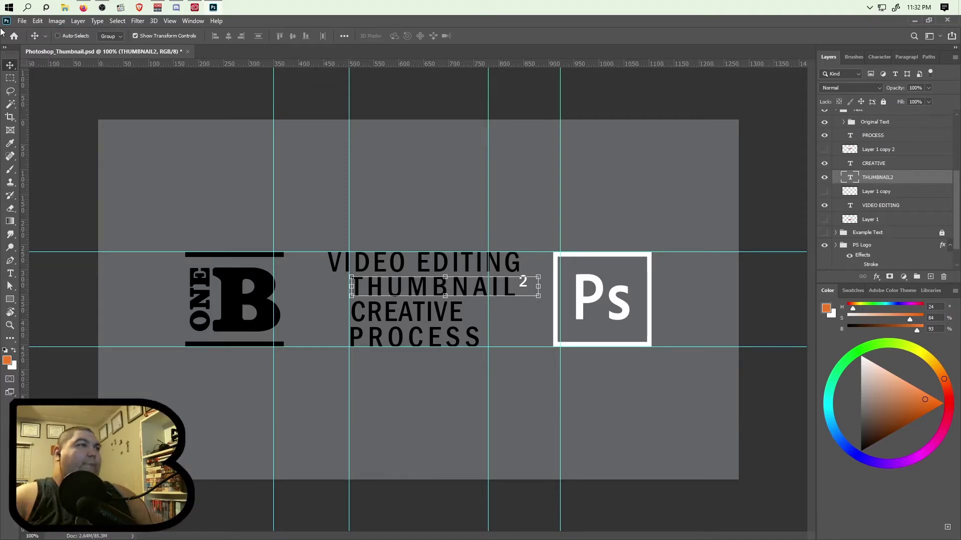
pyautogui.press('t')
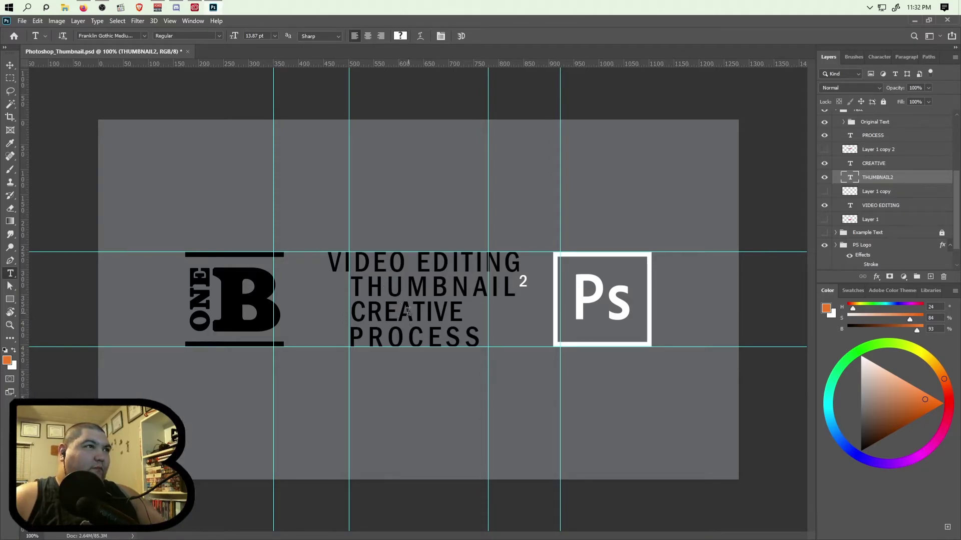
pyautogui.click(365, 312)
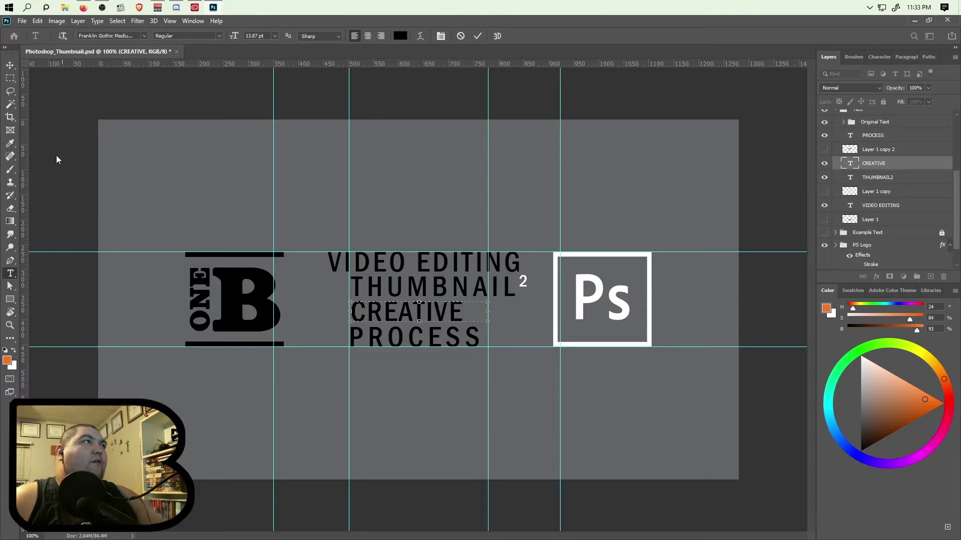
pyautogui.click(10, 66)
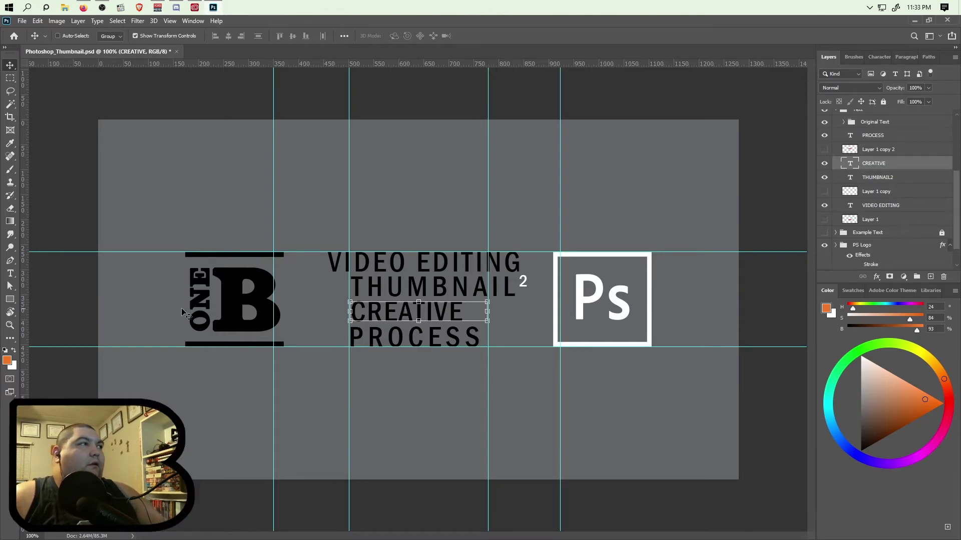
pyautogui.press('t')
pyautogui.click(443, 313)
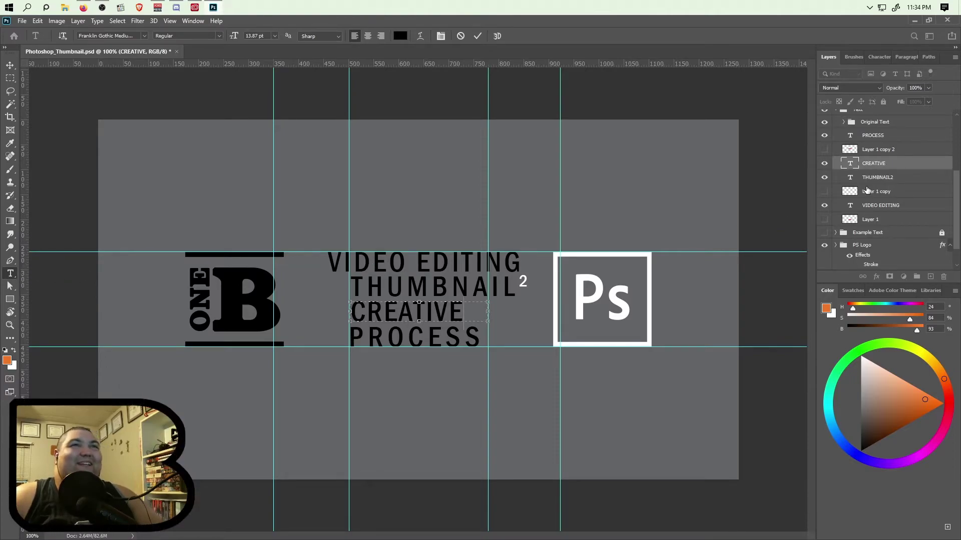
# Set the VIDEO EDITING line's tracking to 75, fit its text box to the words, and commit the text.
pyautogui.click(883, 206)
pyautogui.tripleClick(428, 262)
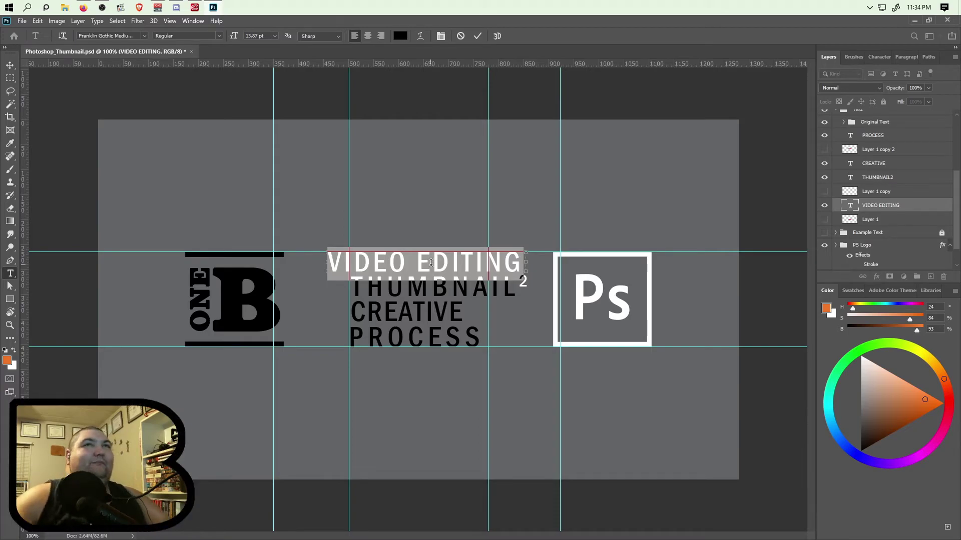
pyautogui.click(884, 57)
pyautogui.click(916, 98)
pyautogui.click(908, 199)
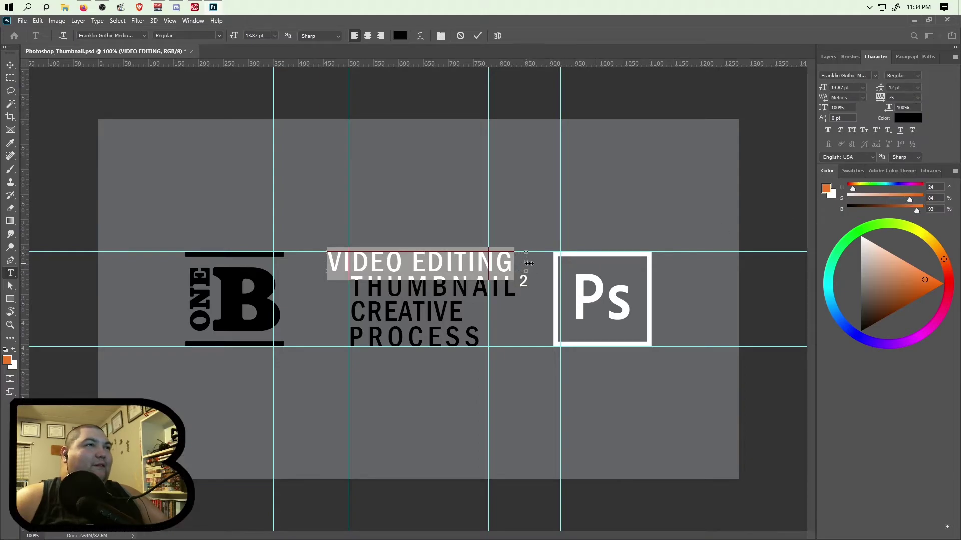
pyautogui.scroll(5, 513, 269)
pyautogui.moveTo(550, 241); pyautogui.dragTo(546, 241)
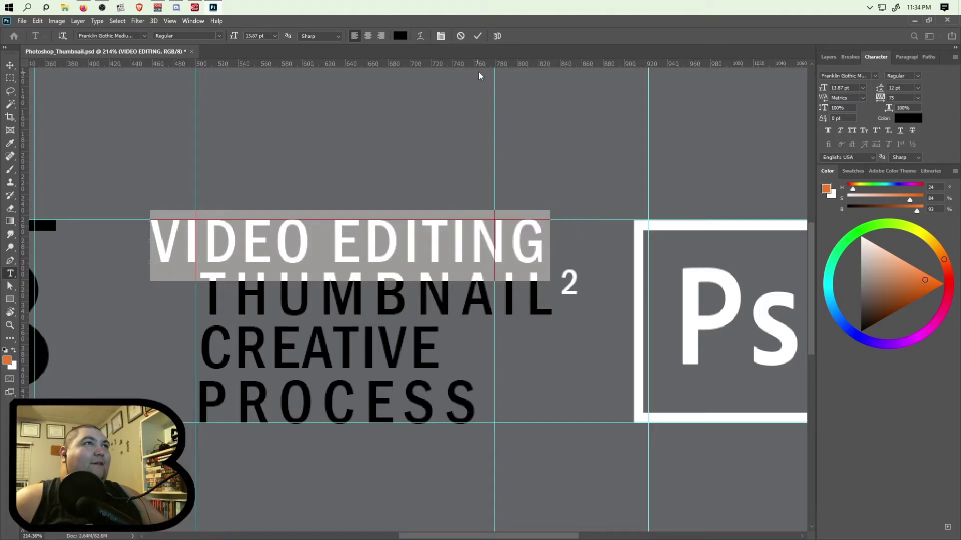
pyautogui.click(478, 36)
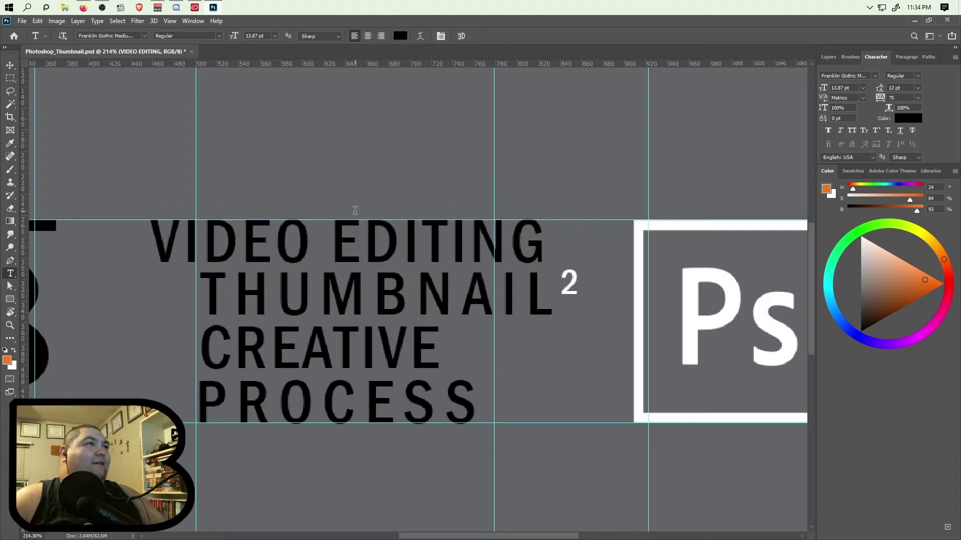
pyautogui.click(10, 65)
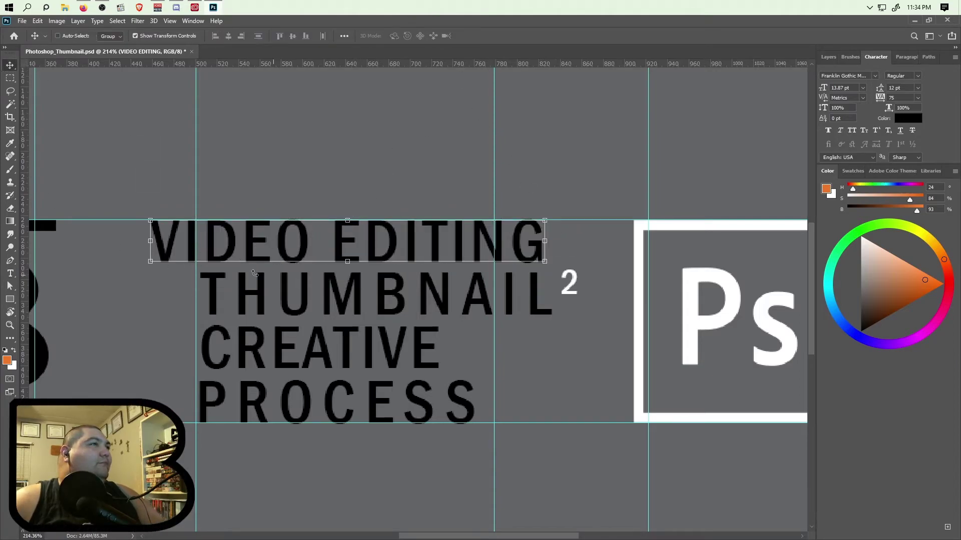
# Narrow the THUMBNAIL2 text box so it ends just after the superscript 2, and commit the text.
pyautogui.click(830, 56)
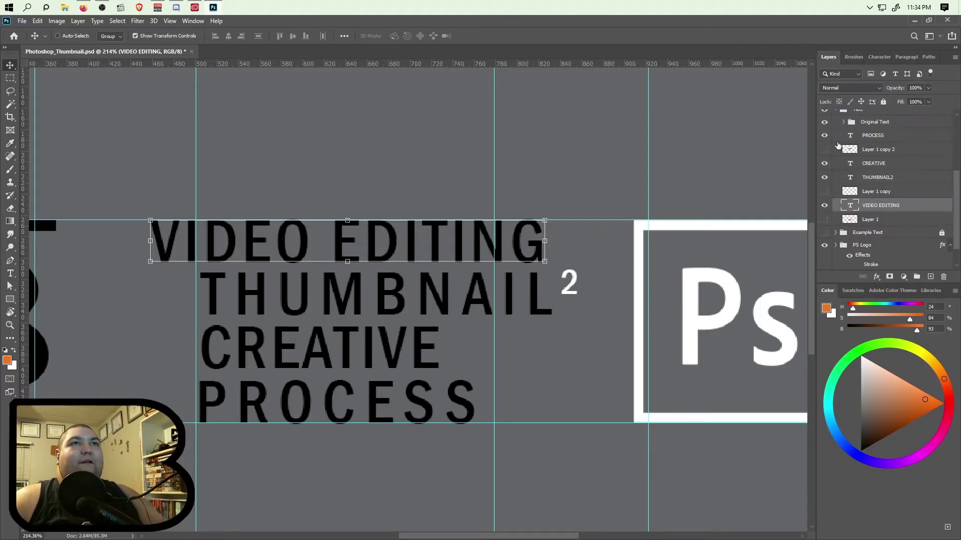
pyautogui.click(881, 179)
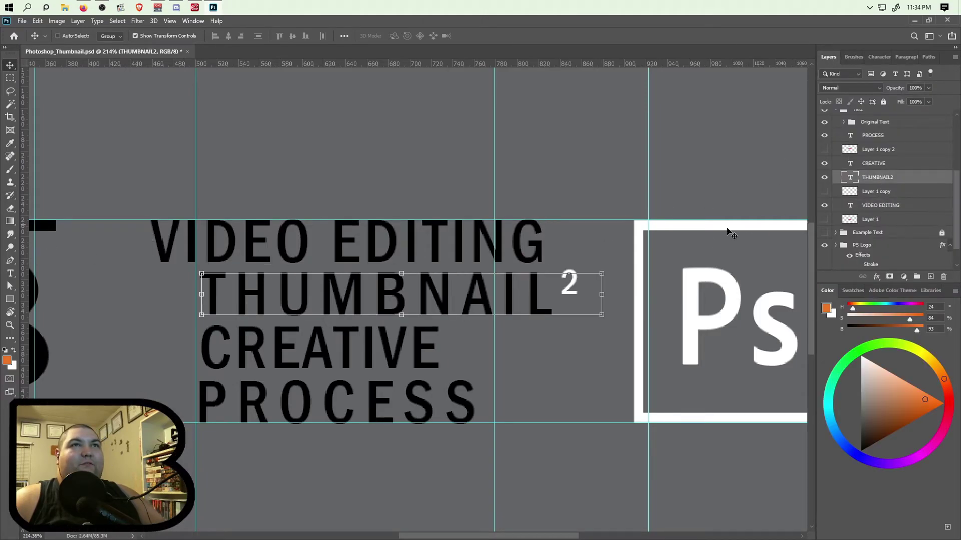
pyautogui.click(10, 273)
pyautogui.click(568, 292)
pyautogui.moveTo(599, 294); pyautogui.dragTo(579, 298)
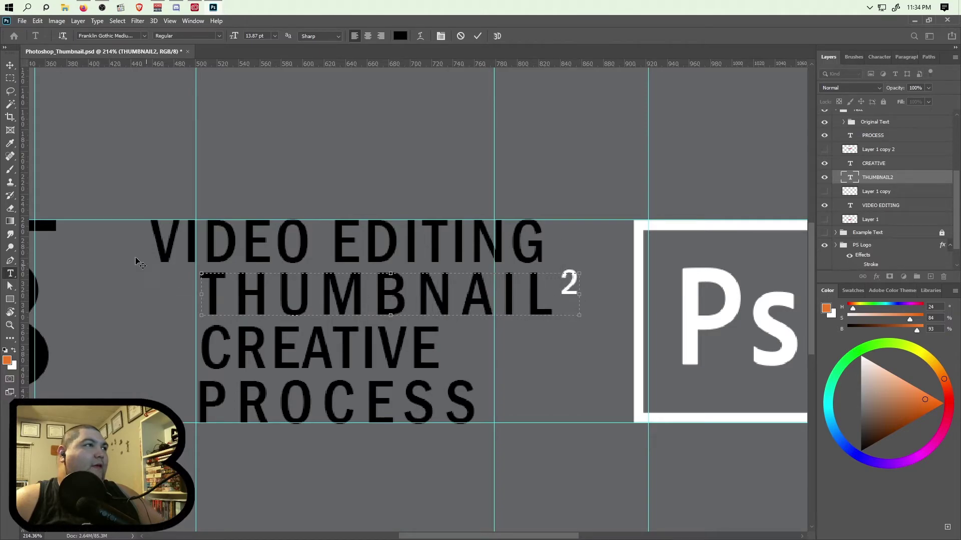
pyautogui.click(476, 37)
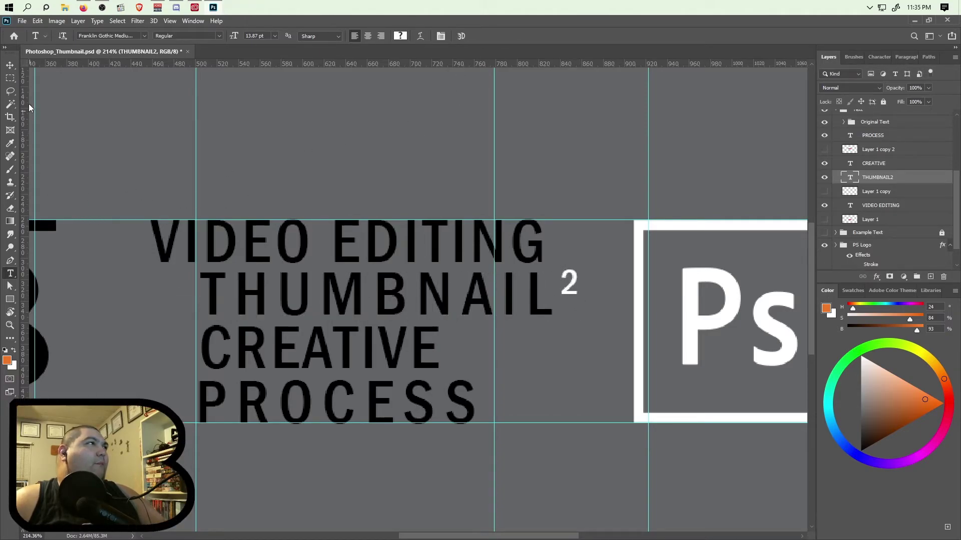
pyautogui.press('v')
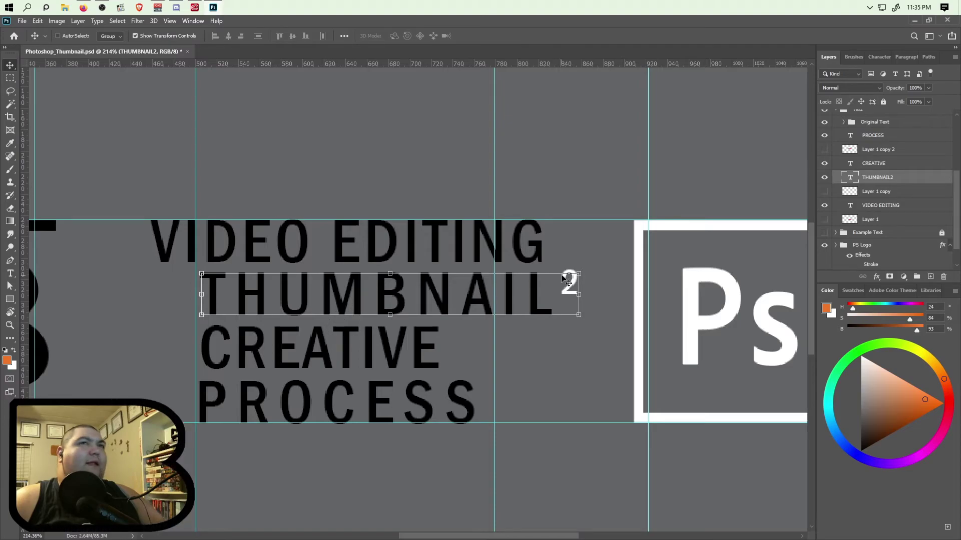
# Set alignment relative to the canvas and center the VIDEO EDITING and THUMBNAIL2 lines horizontally.
pyautogui.click(881, 164)
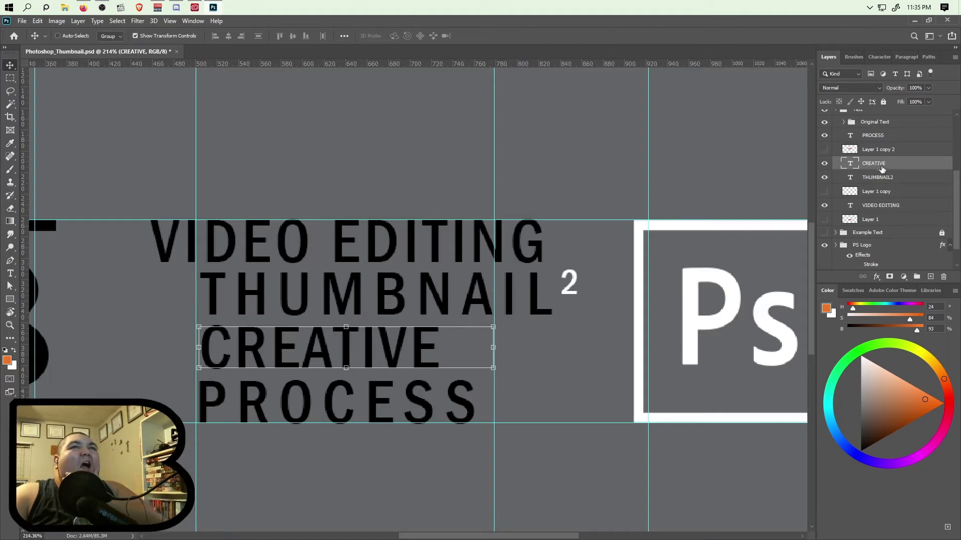
pyautogui.click(886, 205)
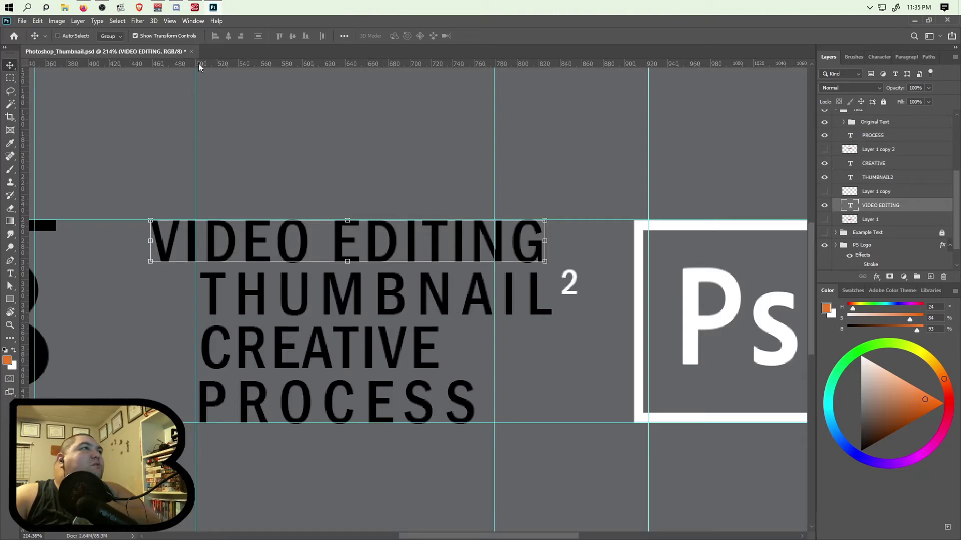
pyautogui.click(344, 36)
pyautogui.click(378, 127)
pyautogui.click(370, 132)
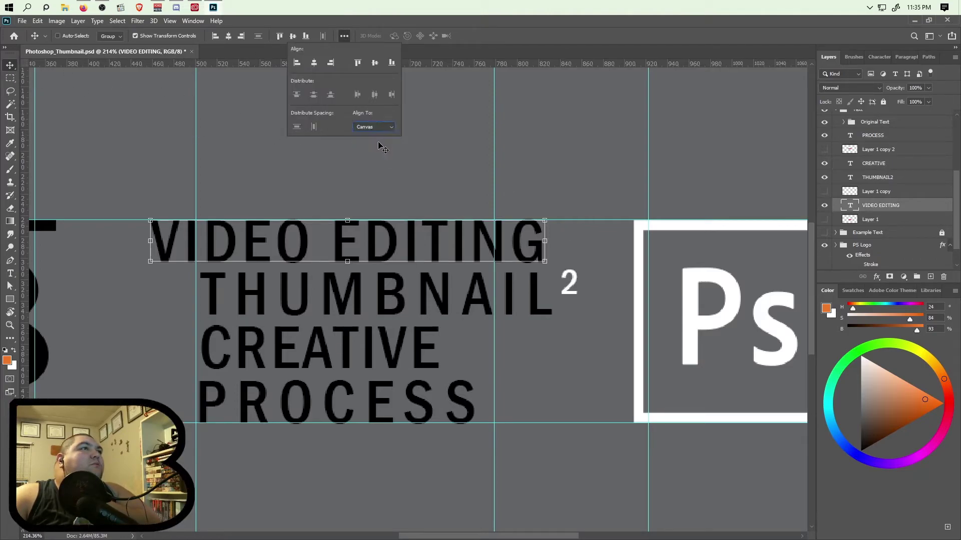
pyautogui.click(229, 36)
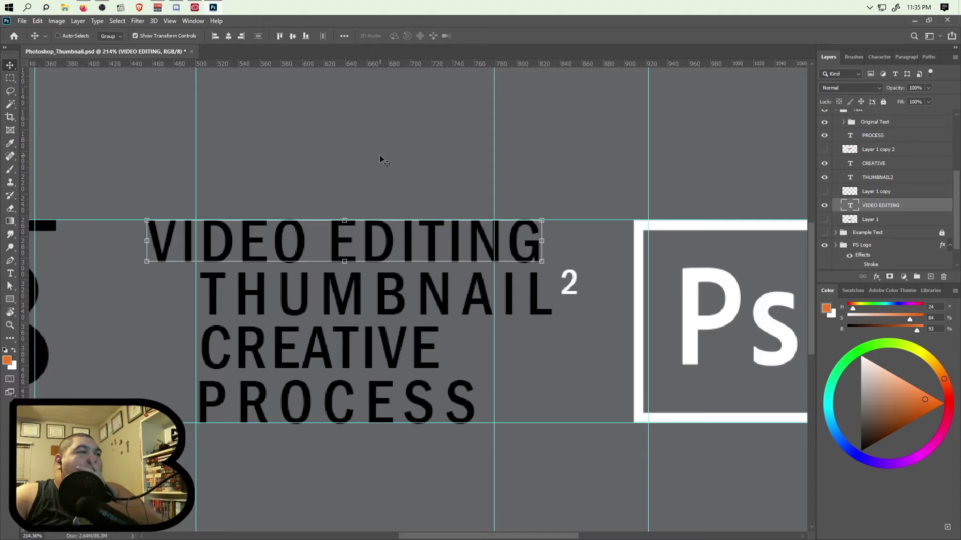
pyautogui.click(875, 175)
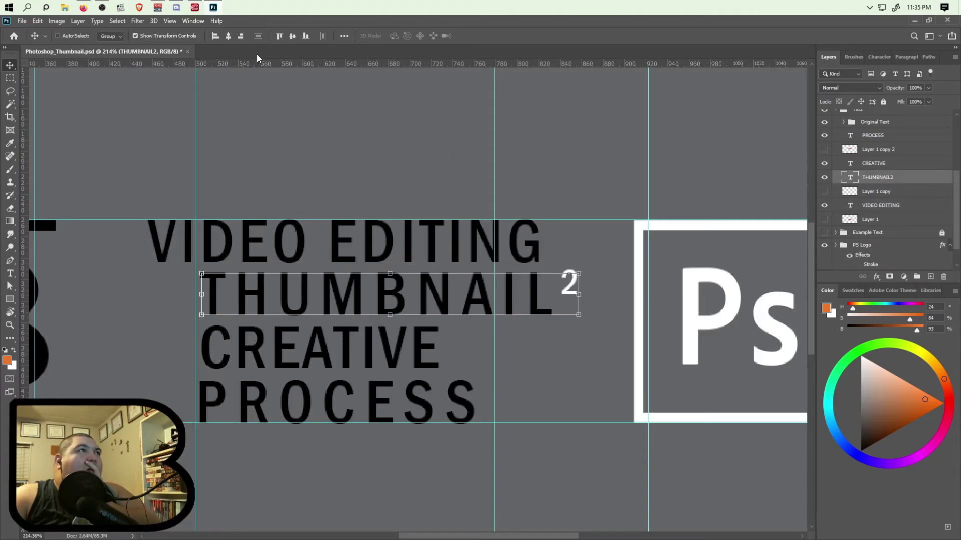
pyautogui.click(230, 36)
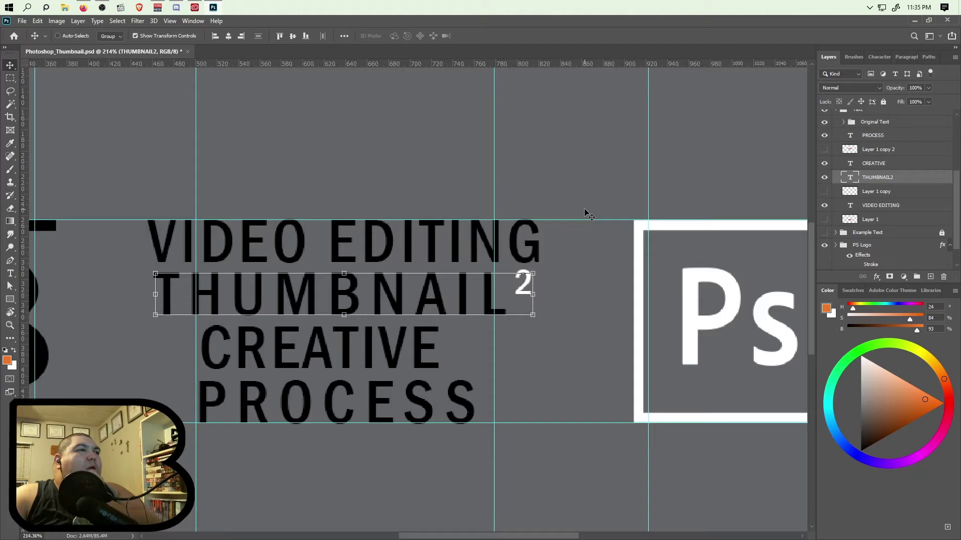
# Tighten the tracking of the fourth line, PROCESS, to 50.
pyautogui.click(9, 273)
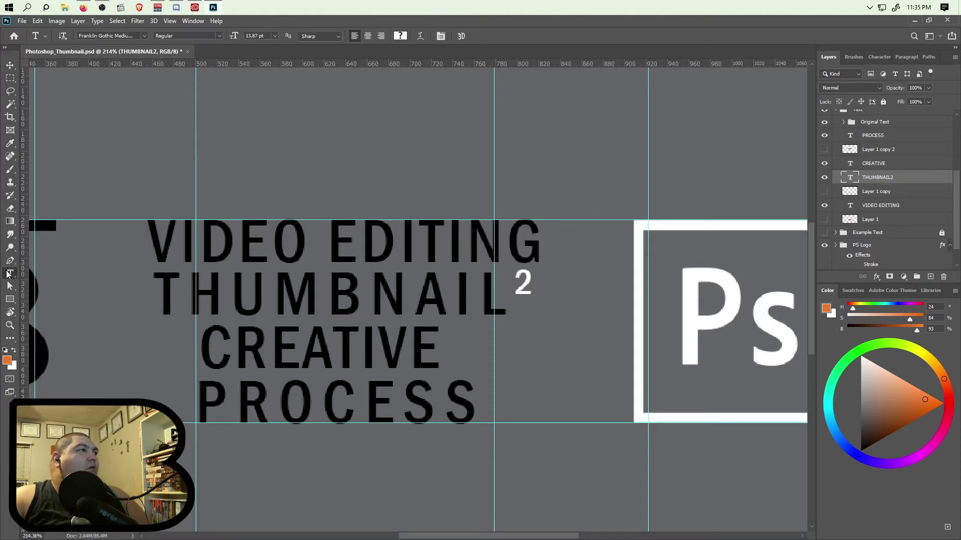
pyautogui.click(881, 149)
pyautogui.click(873, 135)
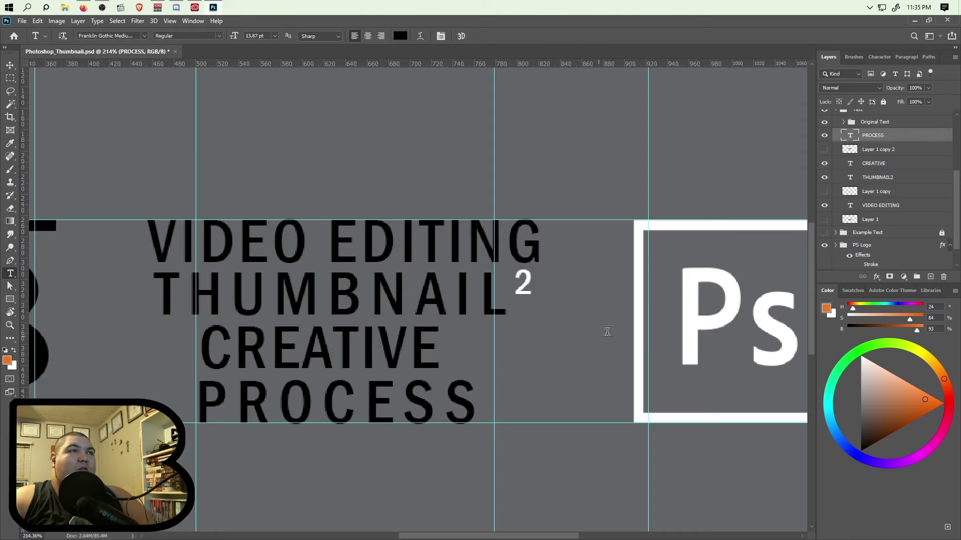
pyautogui.doubleClick(364, 395)
pyautogui.click(877, 57)
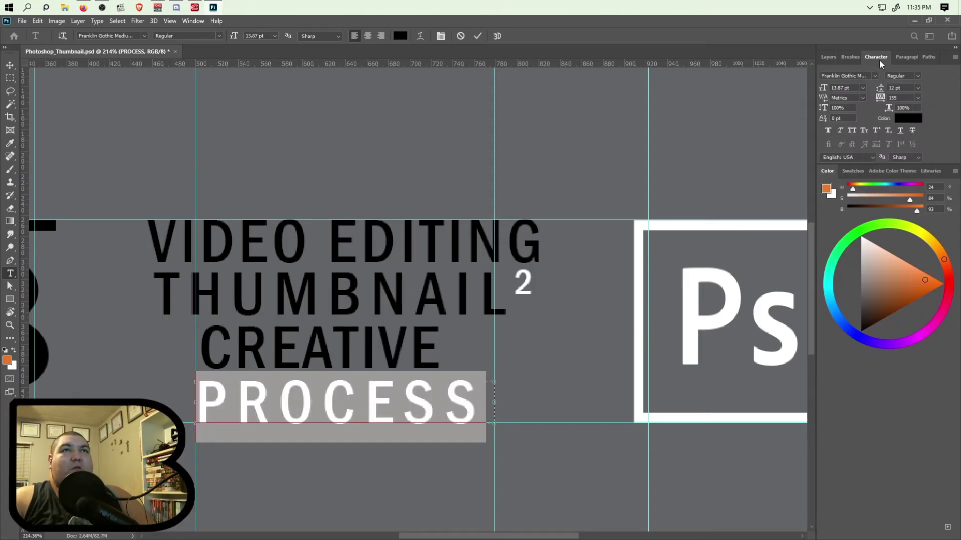
pyautogui.click(917, 97)
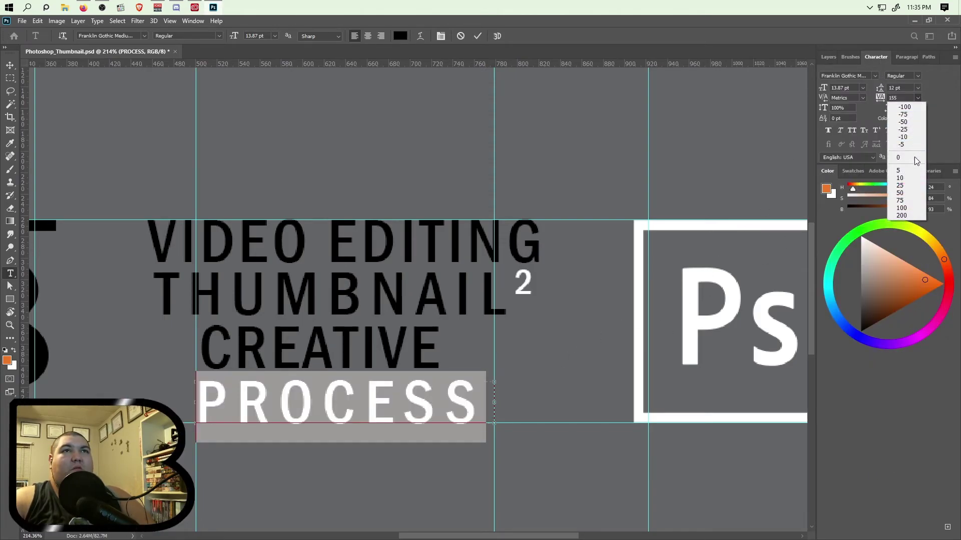
pyautogui.click(909, 205)
pyautogui.click(917, 97)
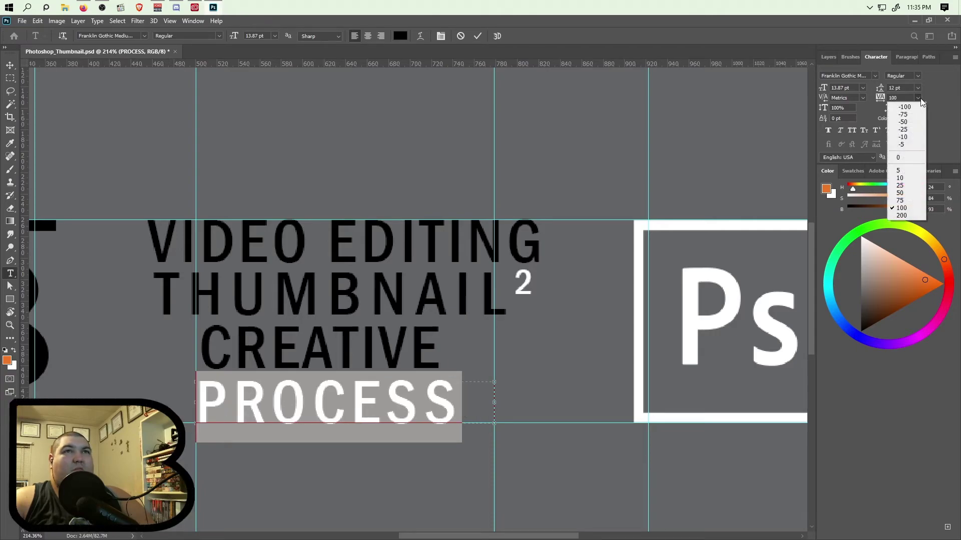
pyautogui.click(900, 190)
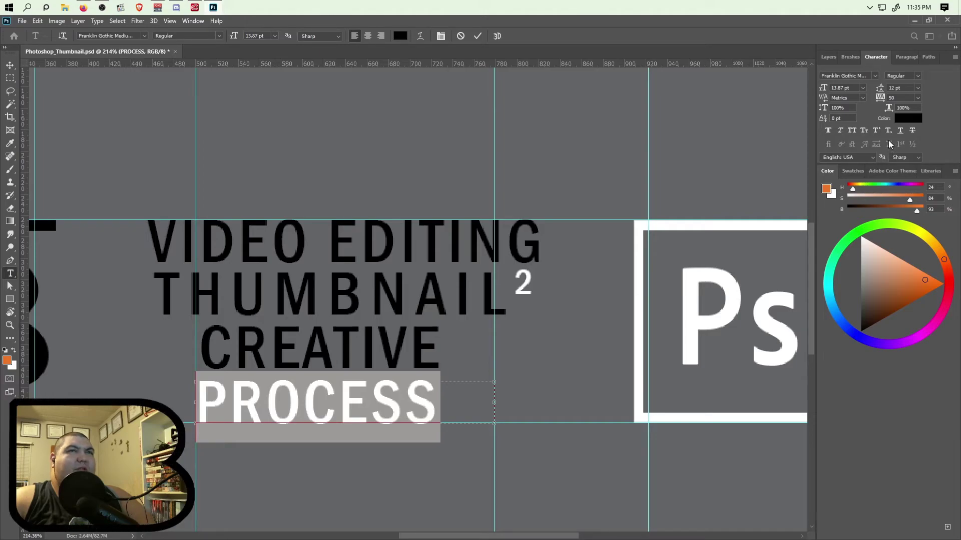
# Shrink the PROCESS text box to fit its word and center the line horizontally on the canvas, keeping its vertical position.
pyautogui.click(834, 56)
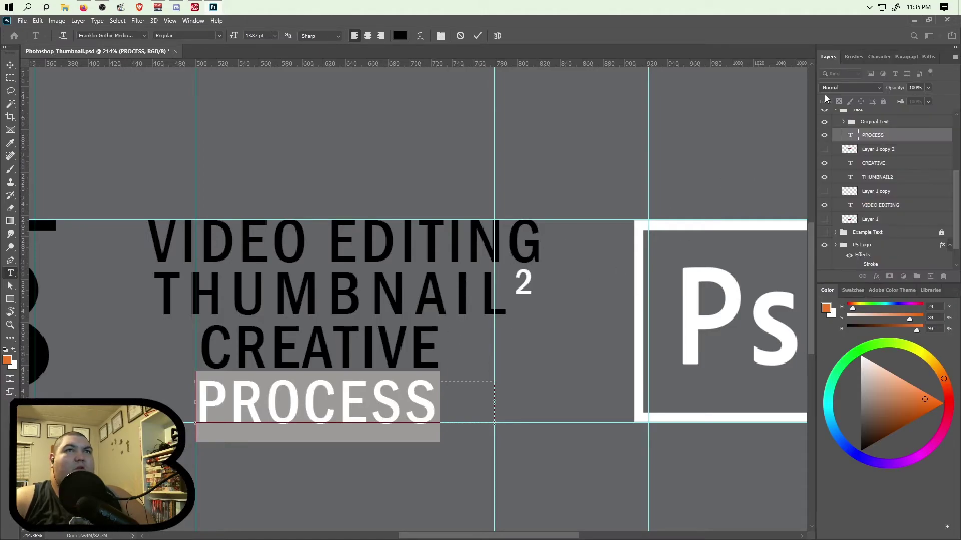
pyautogui.click(877, 140)
pyautogui.click(399, 404)
pyautogui.moveTo(494, 404); pyautogui.dragTo(438, 406)
pyautogui.click(10, 65)
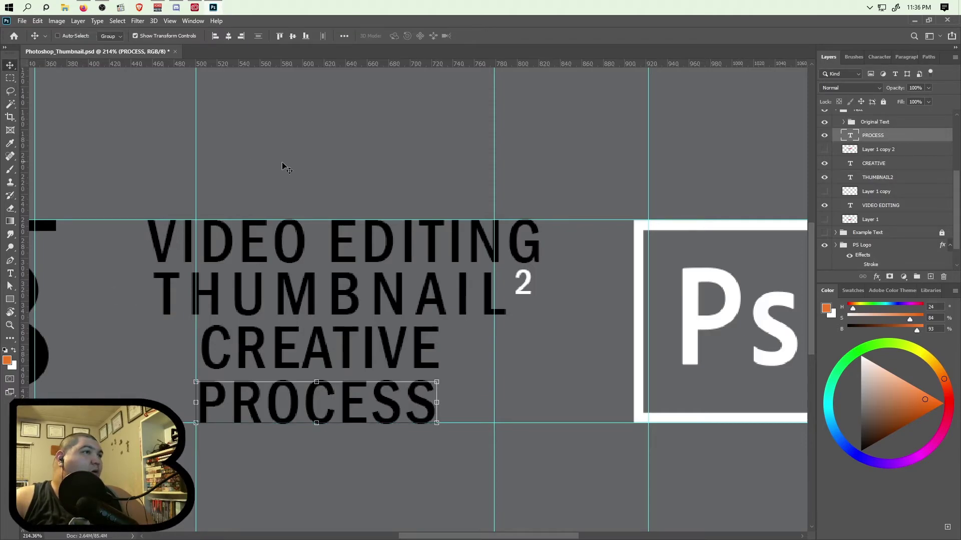
pyautogui.click(228, 35)
pyautogui.click(292, 36)
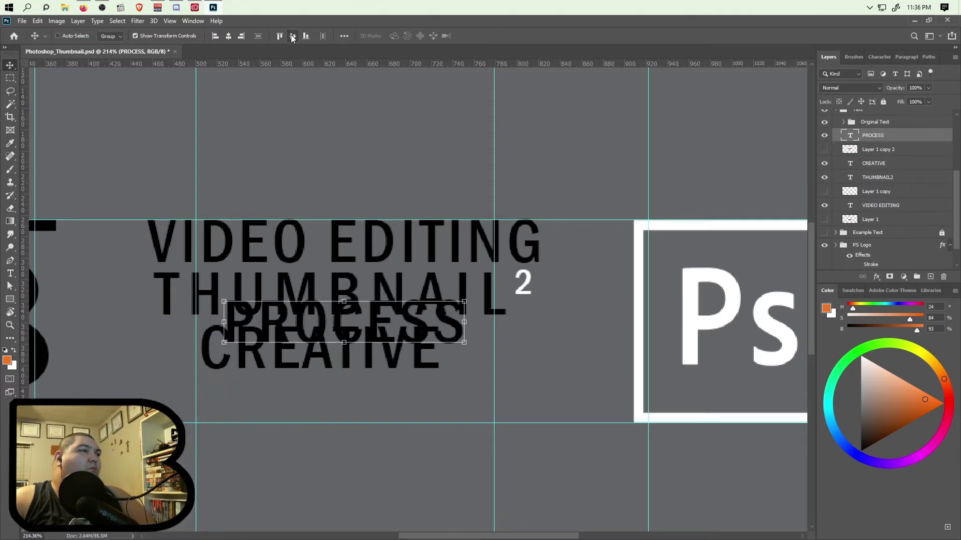
pyautogui.hotkey('ctrl', 'z')
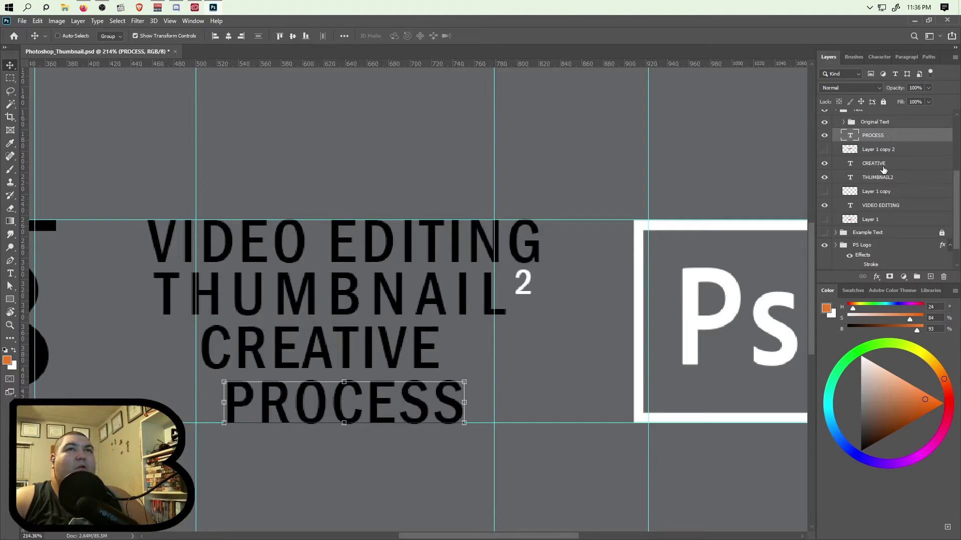
# Extend the third line to read "CREATIVE PROCESS" in a text box fitted to the words, and hide the separate PROCESS layer.
pyautogui.click(880, 164)
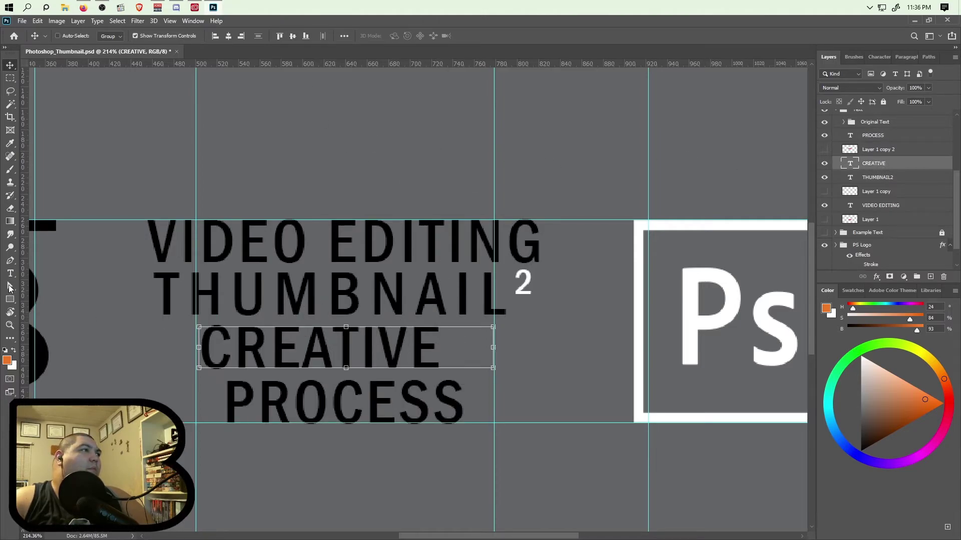
pyautogui.doubleClick(371, 353)
pyautogui.moveTo(494, 347); pyautogui.dragTo(711, 335)
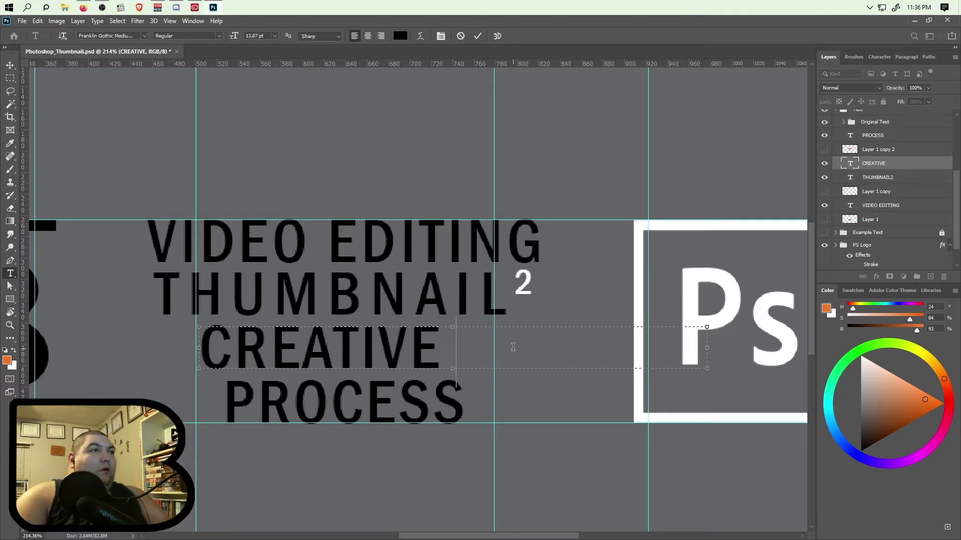
pyautogui.write('PROCES')
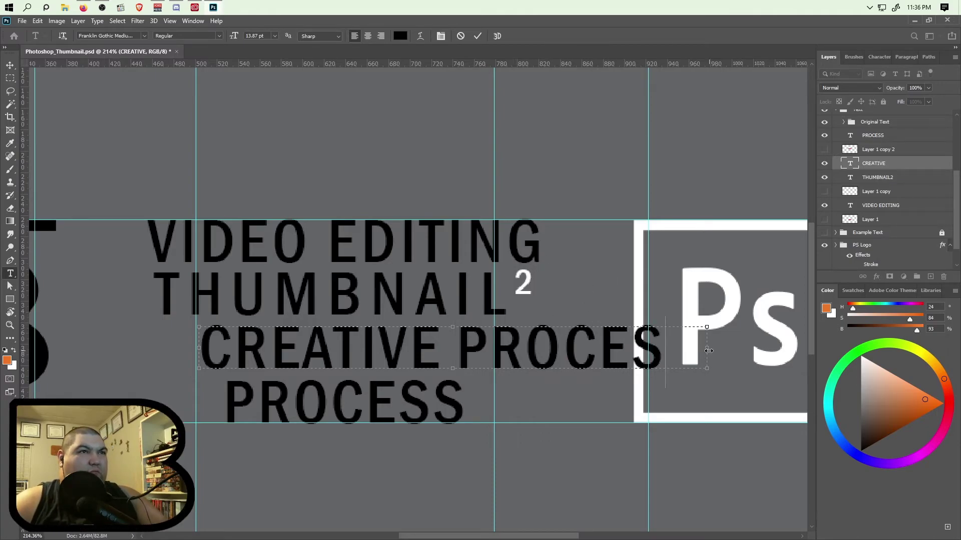
pyautogui.write('S')
pyautogui.moveTo(739, 347); pyautogui.dragTo(699, 348)
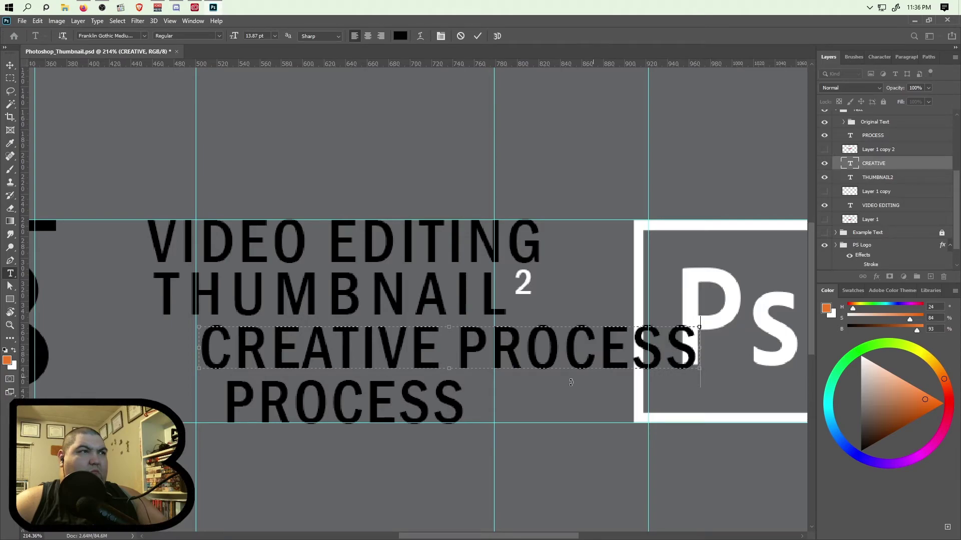
pyautogui.click(881, 136)
pyautogui.click(824, 135)
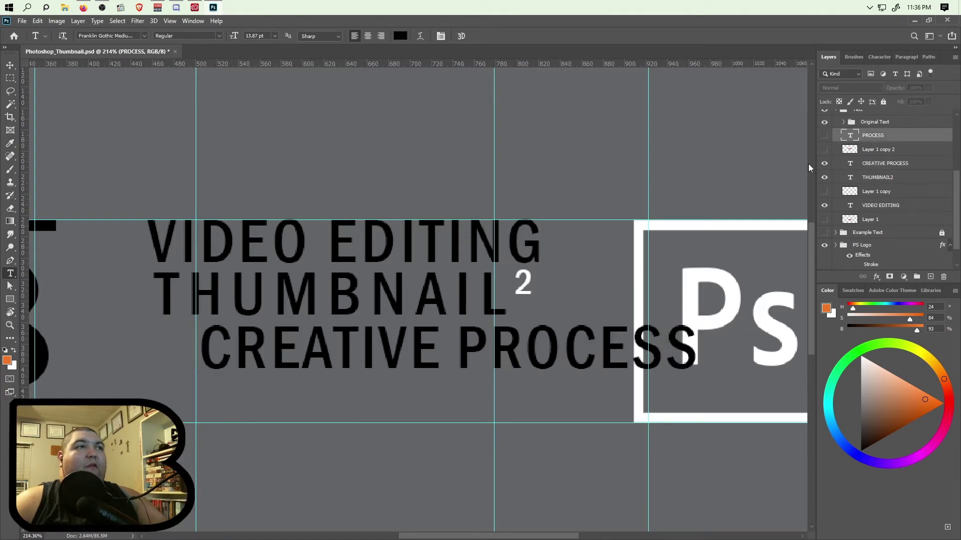
# Center the third-line CREATIVE PROCESS layer horizontally on the canvas, keeping its vertical position below THUMBNAIL2.
pyautogui.click(10, 67)
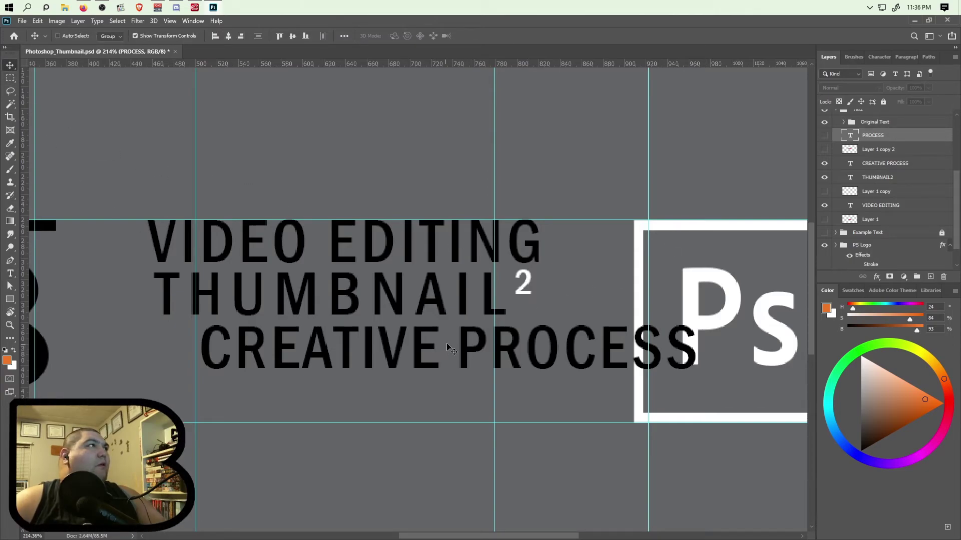
pyautogui.click(897, 163)
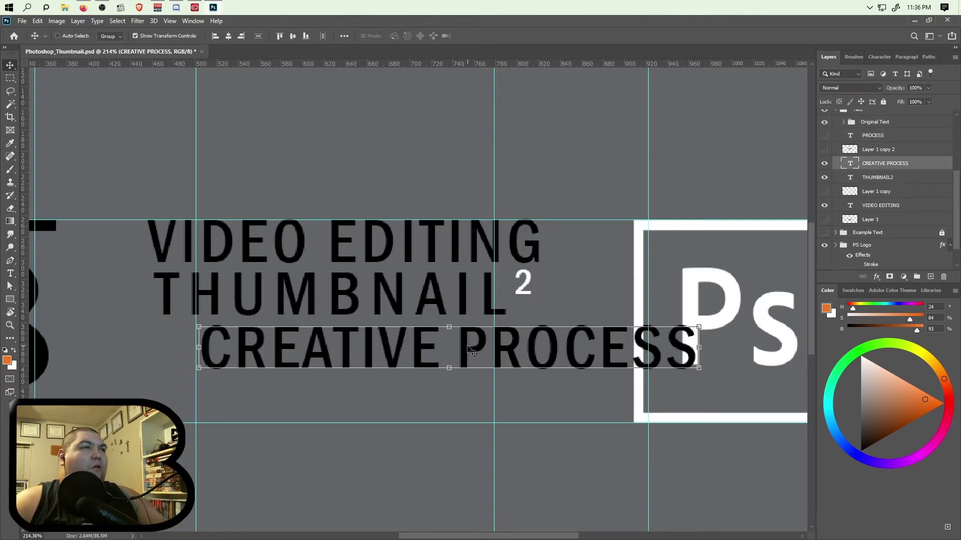
pyautogui.click(226, 36)
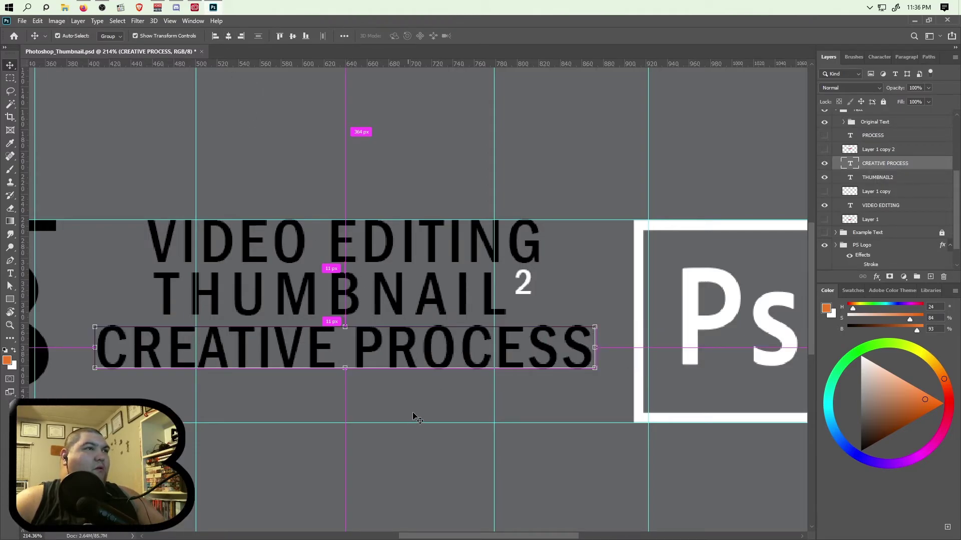
pyautogui.hscroll(-1, 413, 417)
pyautogui.hscroll(-2, 413, 417)
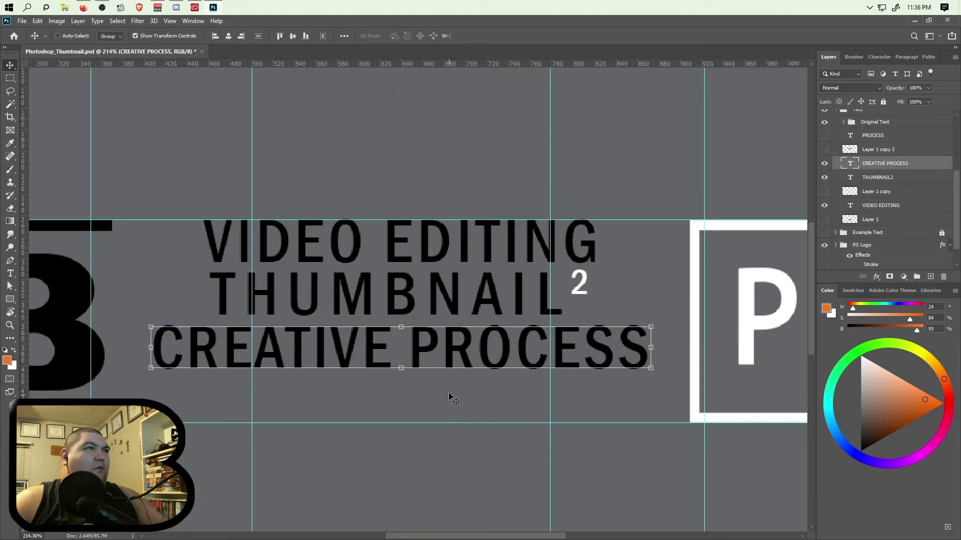
pyautogui.moveTo(429, 345); pyautogui.dragTo(430, 395)
pyautogui.hotkey('ctrl', 'z')
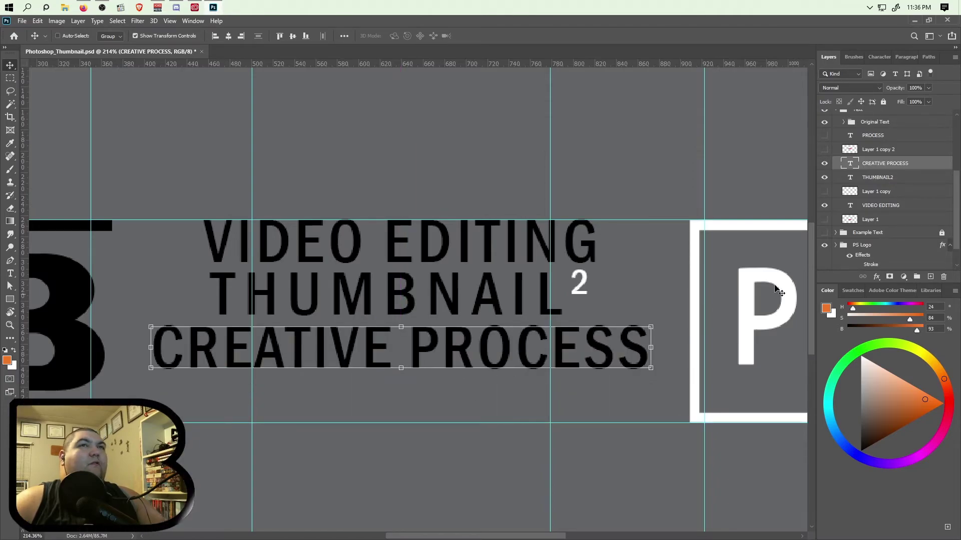
# Hide the third-line CREATIVE PROCESS layer, show the PROCESS layer, and widen its text box to read "CREATIVE PROCESS".
pyautogui.click(824, 163)
pyautogui.click(824, 135)
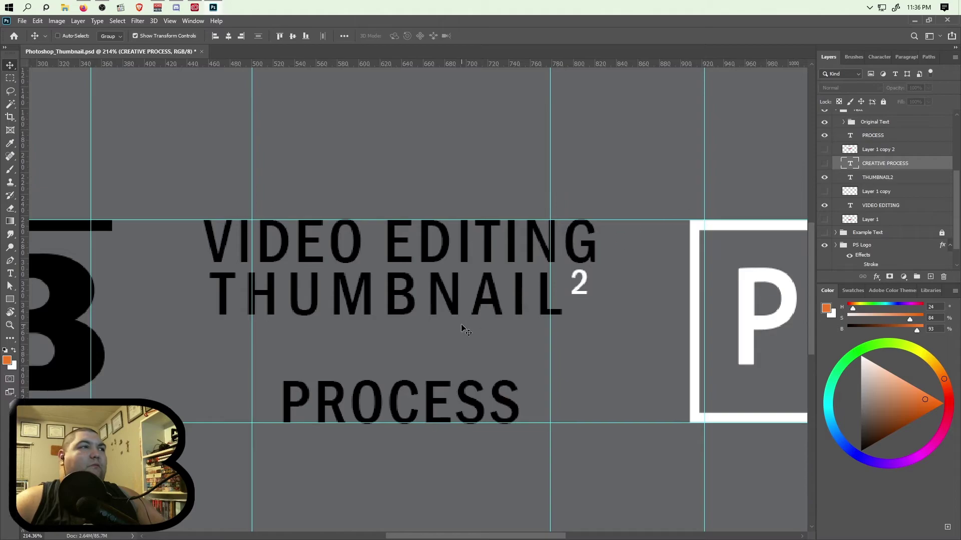
pyautogui.click(10, 274)
pyautogui.click(398, 400)
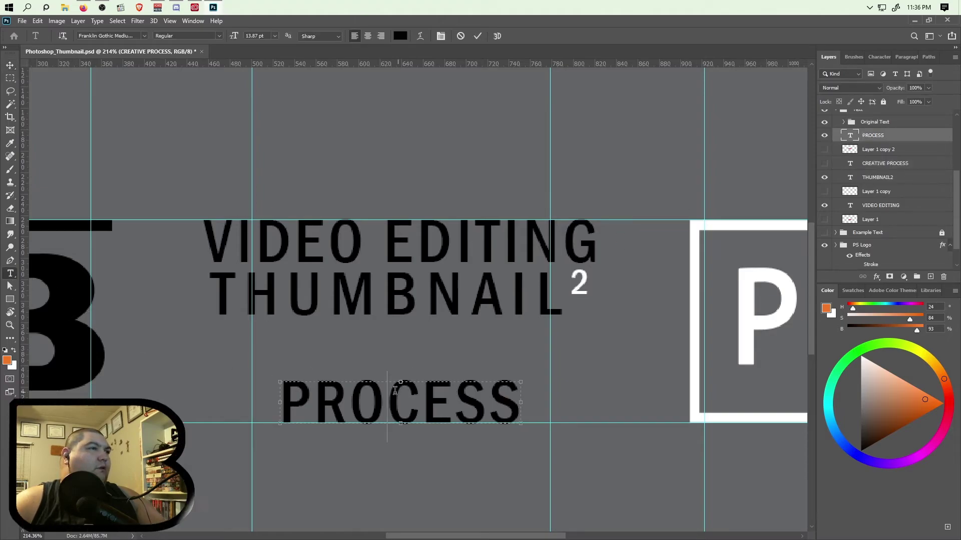
pyautogui.moveTo(516, 402); pyautogui.dragTo(674, 402)
pyautogui.click(531, 404)
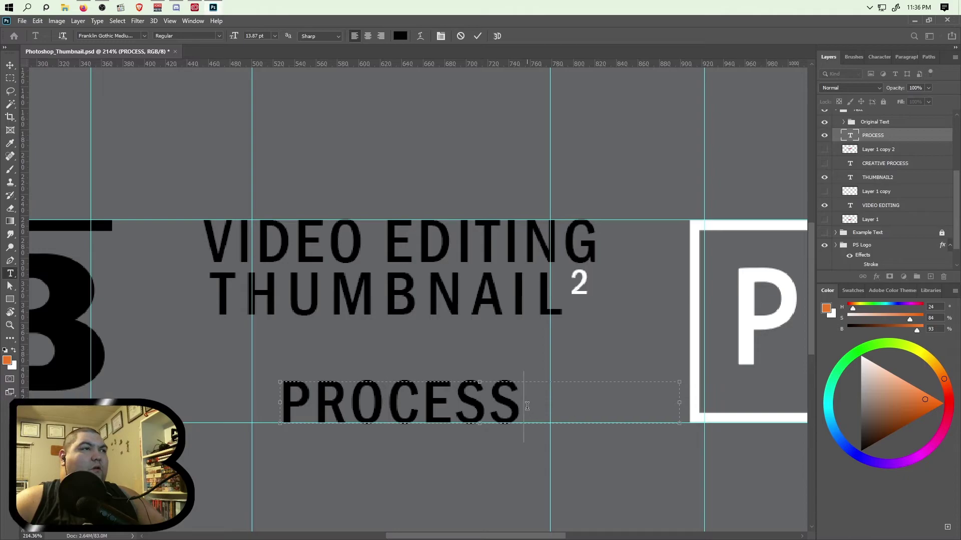
pyautogui.click(279, 402)
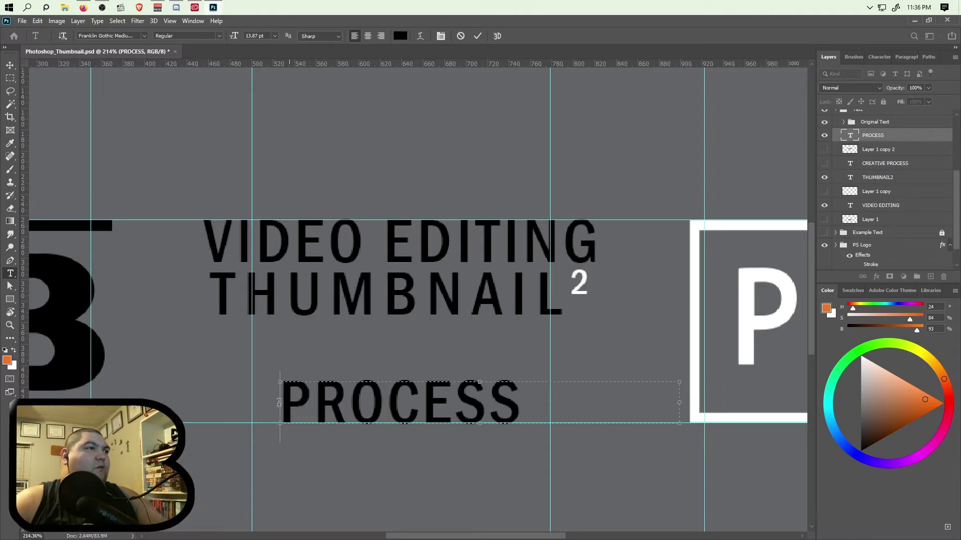
pyautogui.moveTo(279, 403); pyautogui.dragTo(148, 402)
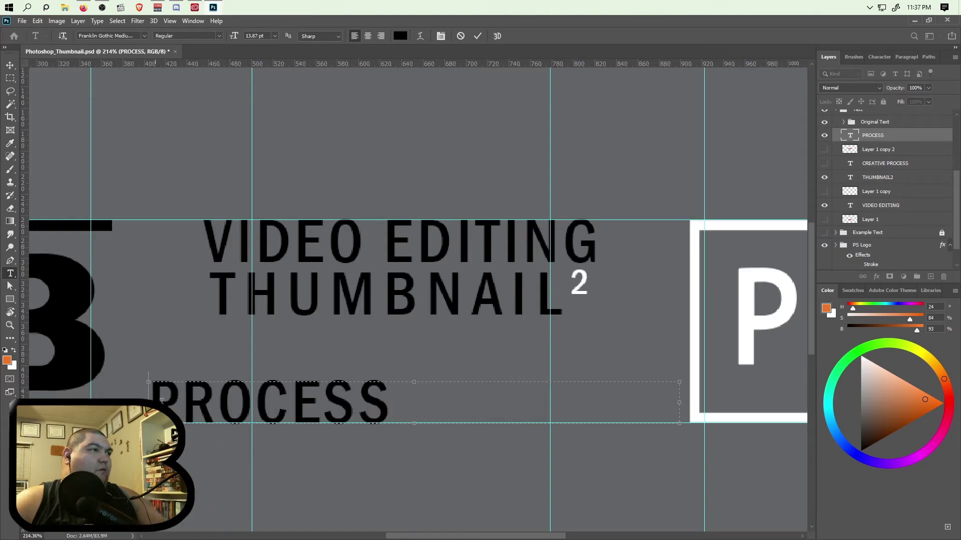
pyautogui.write('CREATIVE')
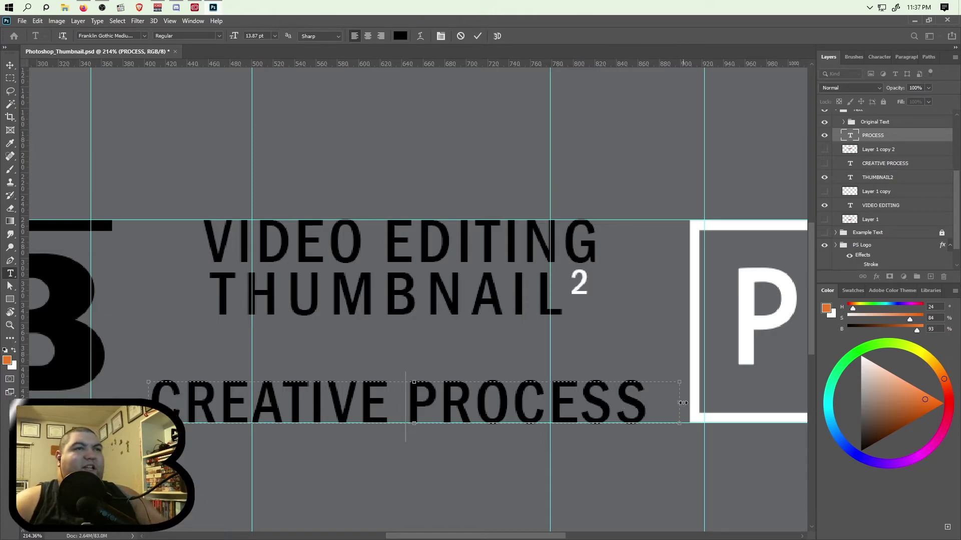
# Shrink the bottom CREATIVE PROCESS text box to fit its words and center the line horizontally on the canvas.
pyautogui.moveTo(681, 401); pyautogui.dragTo(650, 404)
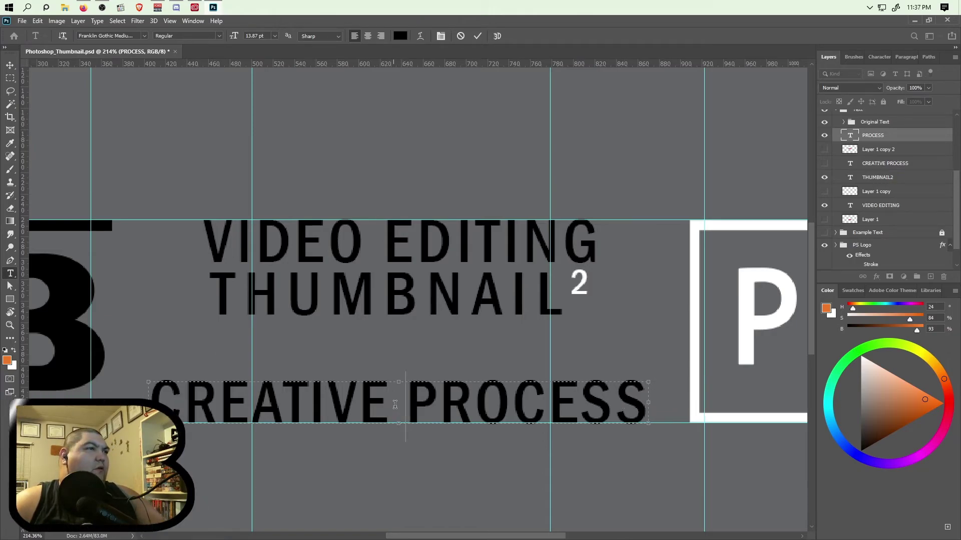
pyautogui.hotkey('ctrl', 'Return')
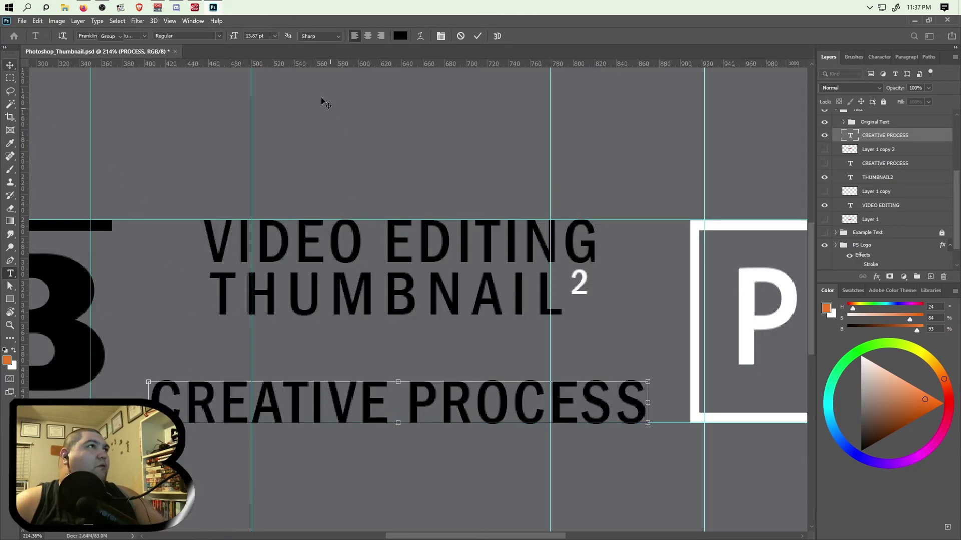
pyautogui.press('v')
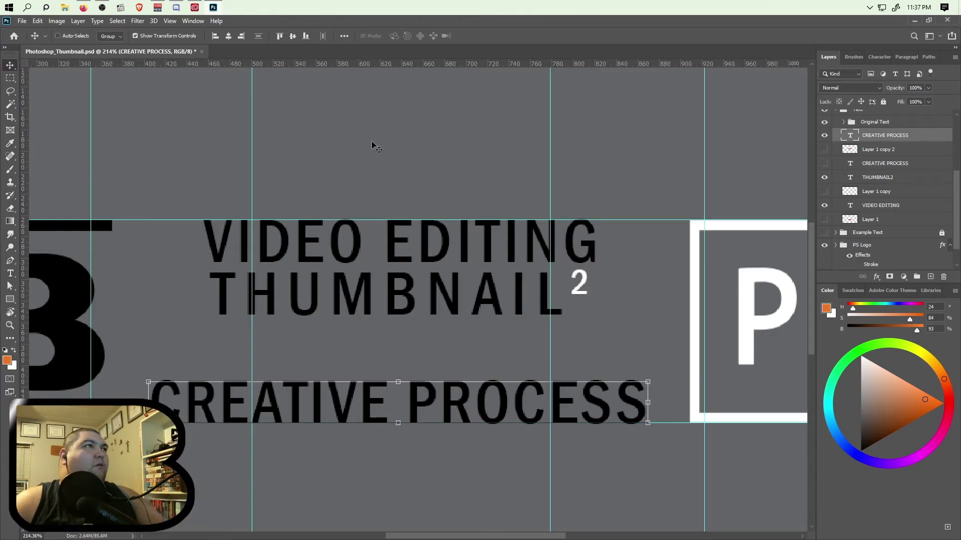
pyautogui.click(230, 36)
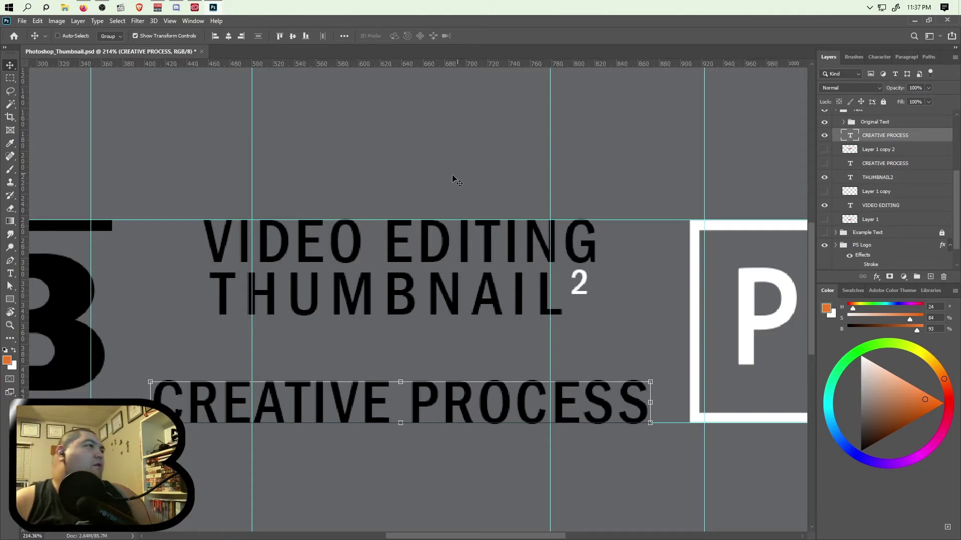
# Tighten the bottom CREATIVE PROCESS line's tracking to 25 and recenter its refitted text box horizontally.
pyautogui.click(9, 274)
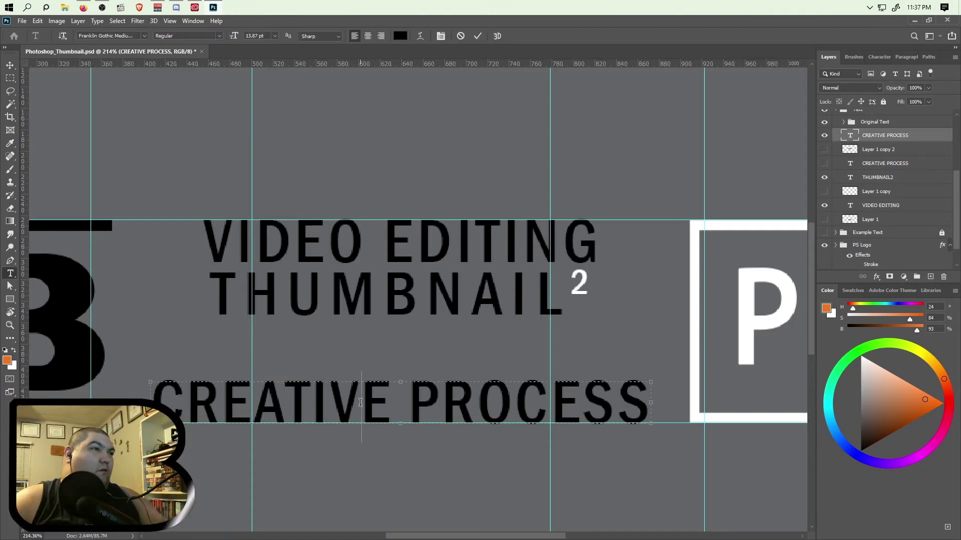
pyautogui.tripleClick(446, 393)
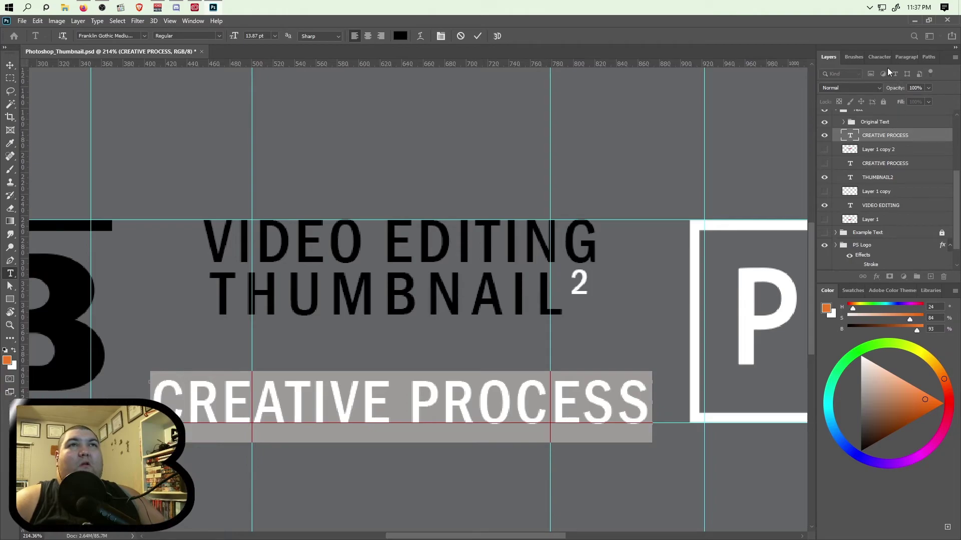
pyautogui.click(876, 57)
pyautogui.click(919, 98)
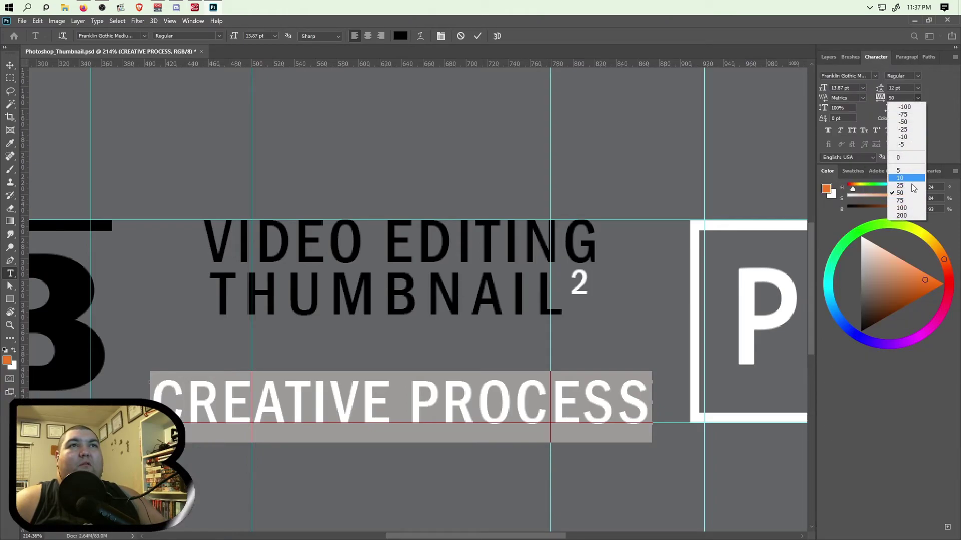
pyautogui.click(906, 184)
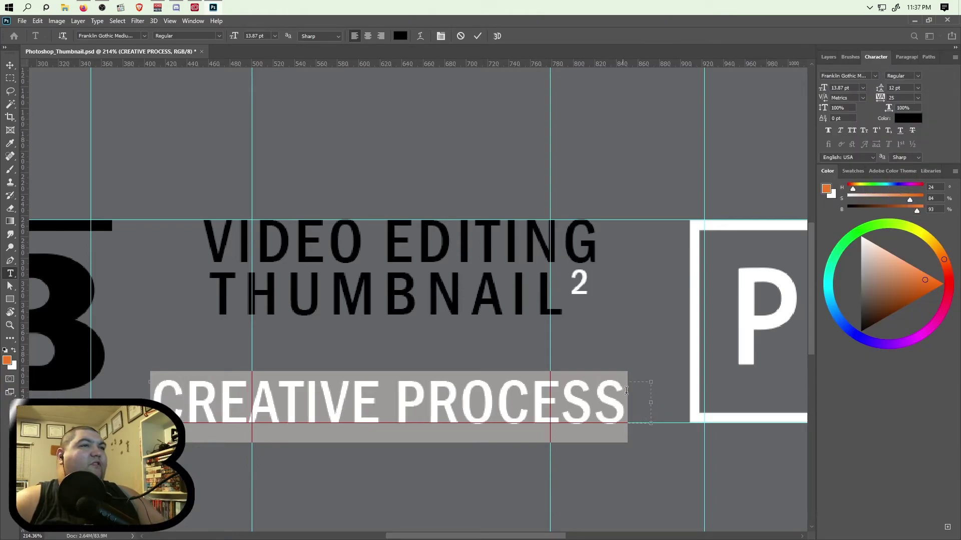
pyautogui.moveTo(651, 402); pyautogui.dragTo(627, 403)
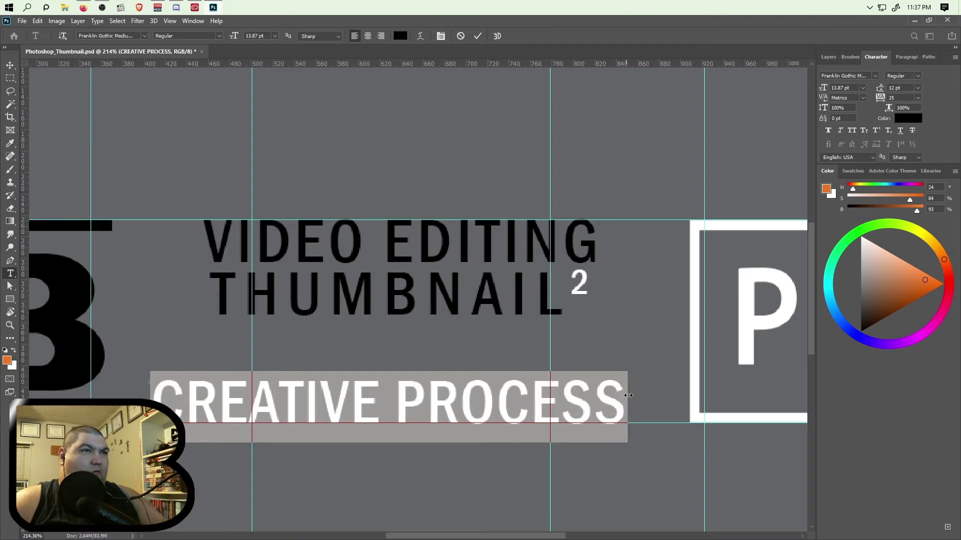
pyautogui.click(10, 65)
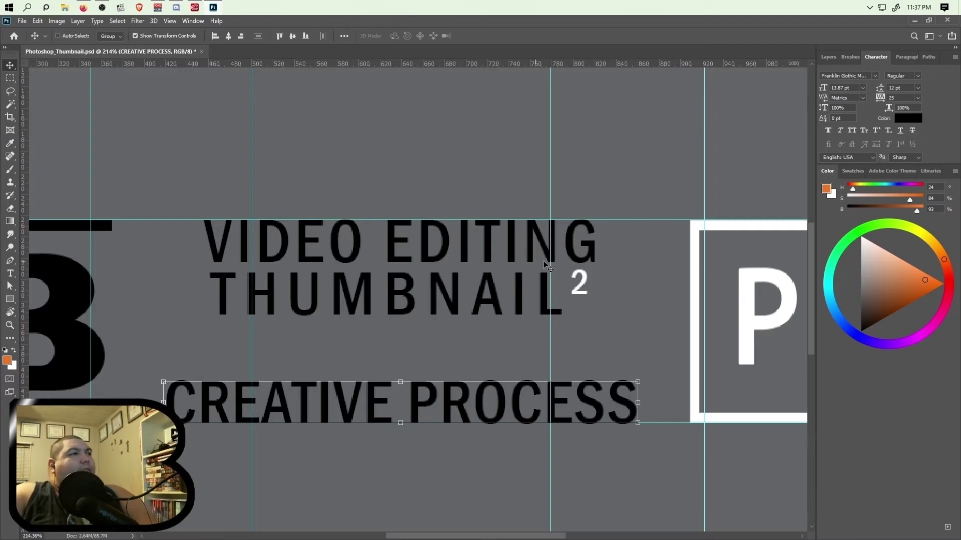
# Duplicate the THUMBNAIL2 layer, hide the original, and move the copy down midway between VIDEO EDITING and CREATIVE PROCESS.
pyautogui.click(835, 57)
pyautogui.click(878, 177)
pyautogui.moveTo(878, 177); pyautogui.dragTo(881, 173)
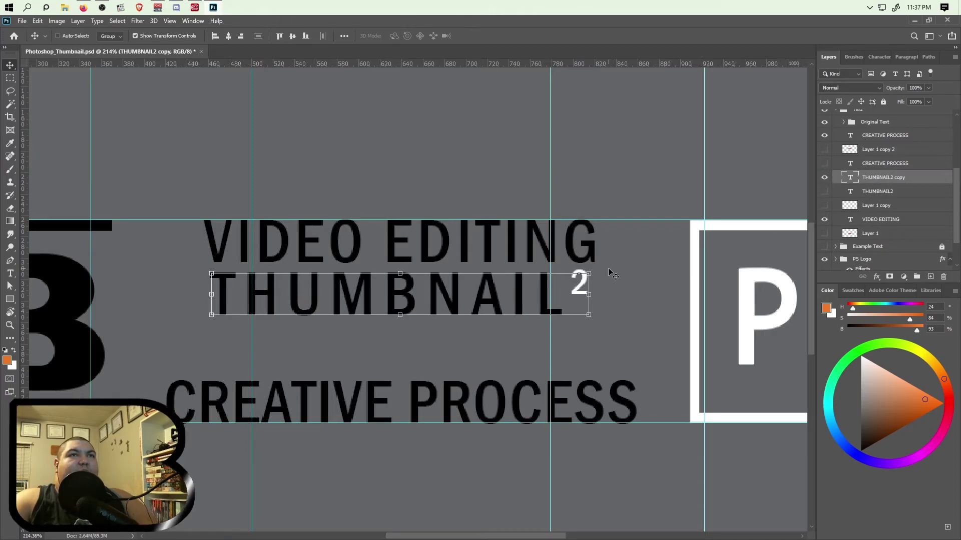
pyautogui.moveTo(400, 295); pyautogui.dragTo(398, 322)
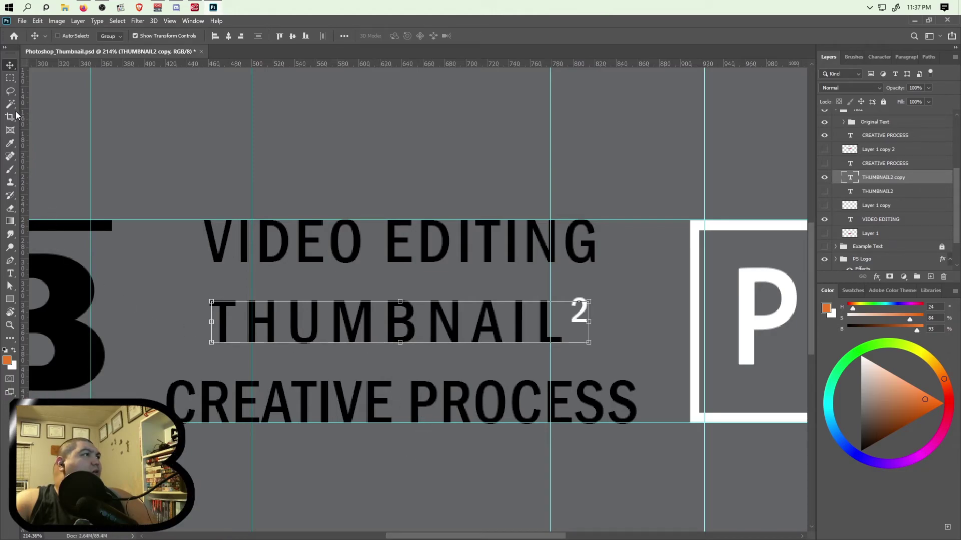
# Compare the gaps above and below the THUMBNAIL2 line using rectangular marquee selections, and clear the selections.
pyautogui.press('m')
pyautogui.scroll(2, 333, 356)
pyautogui.scroll(3, 334, 357)
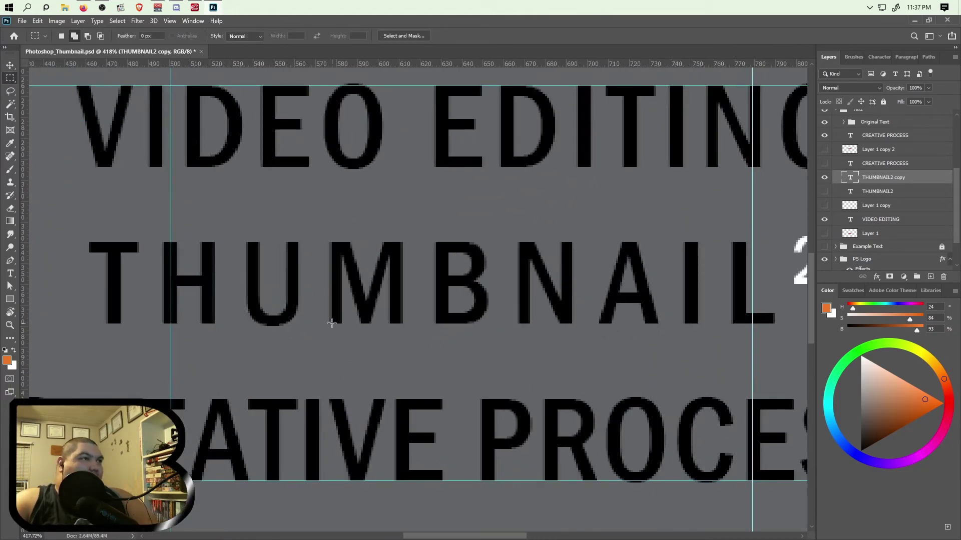
pyautogui.moveTo(330, 324); pyautogui.dragTo(402, 397)
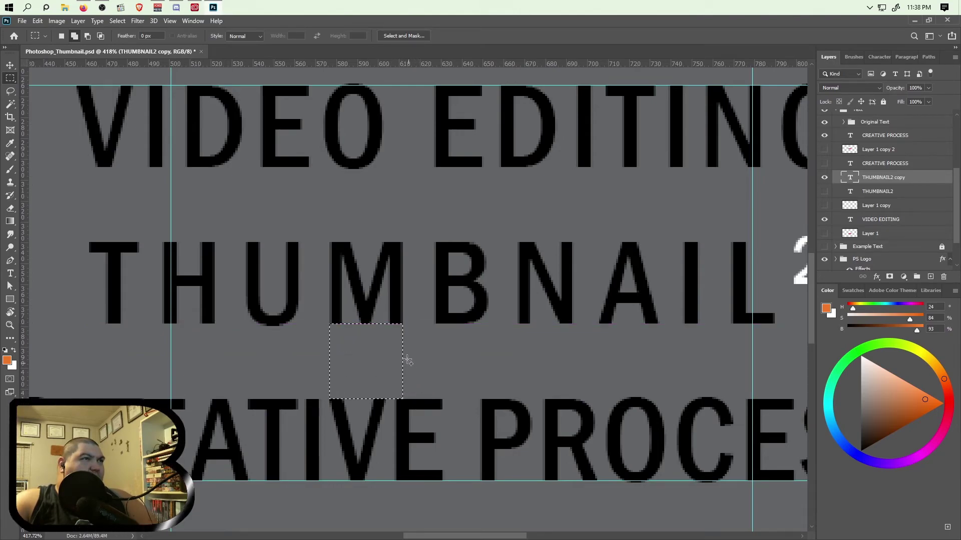
pyautogui.moveTo(332, 242); pyautogui.dragTo(383, 173)
pyautogui.click(434, 344)
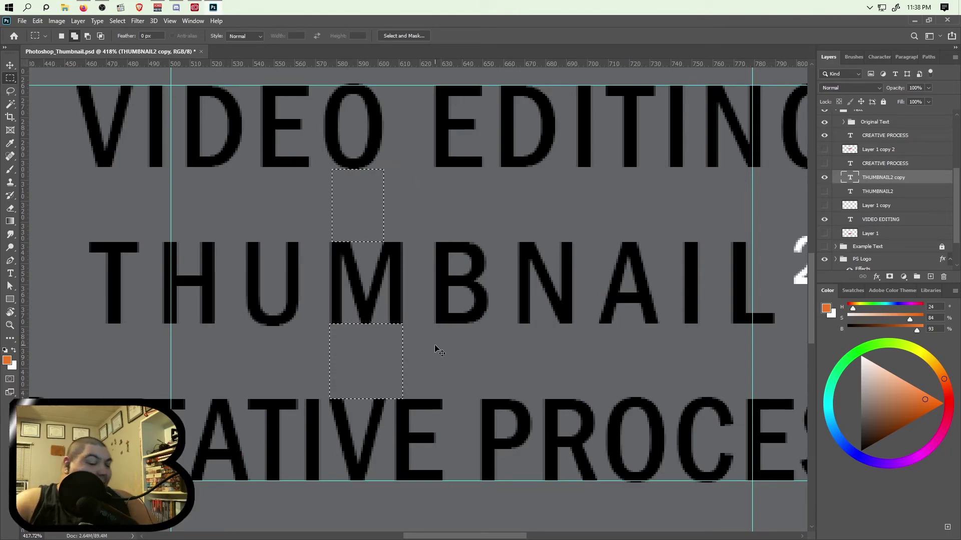
# View the whole thumbnail at 100% with the extras hidden to check the layout without guides.
pyautogui.scroll(-5, 337, 346)
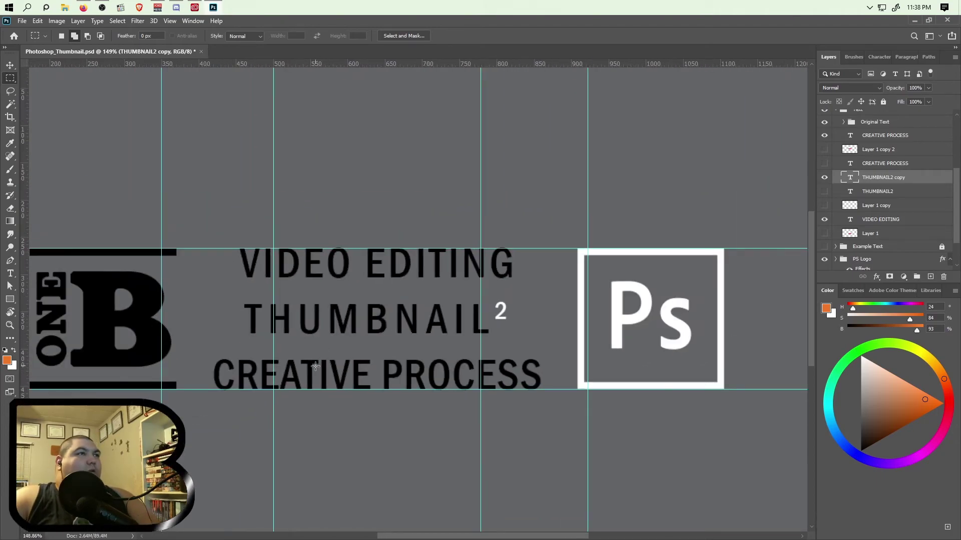
pyautogui.scroll(-1, 305, 374)
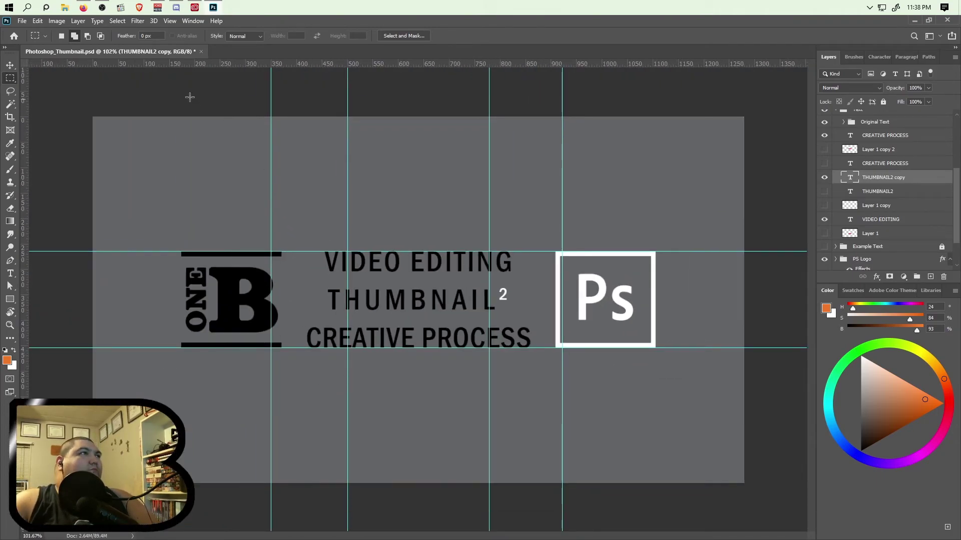
pyautogui.click(168, 22)
pyautogui.moveTo(178, 32)
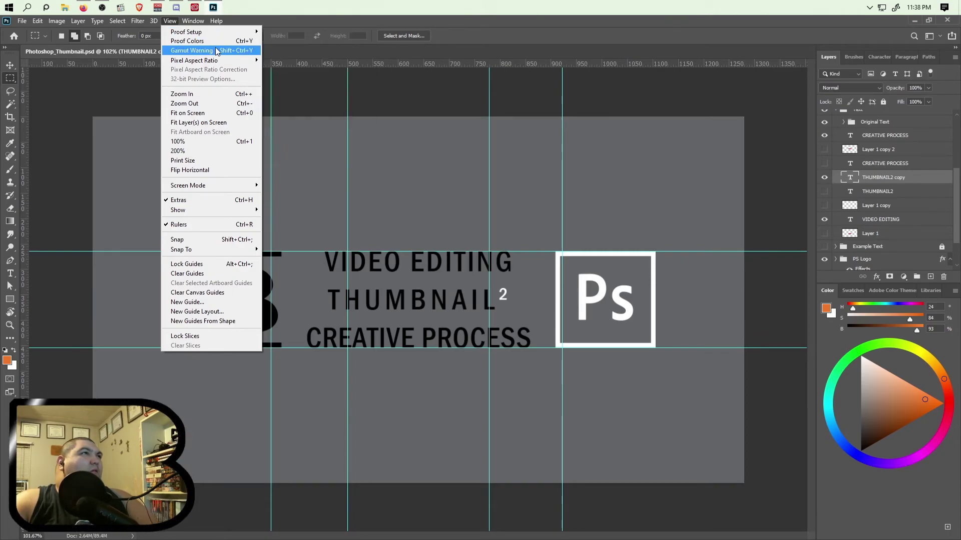
pyautogui.click(222, 141)
pyautogui.click(170, 21)
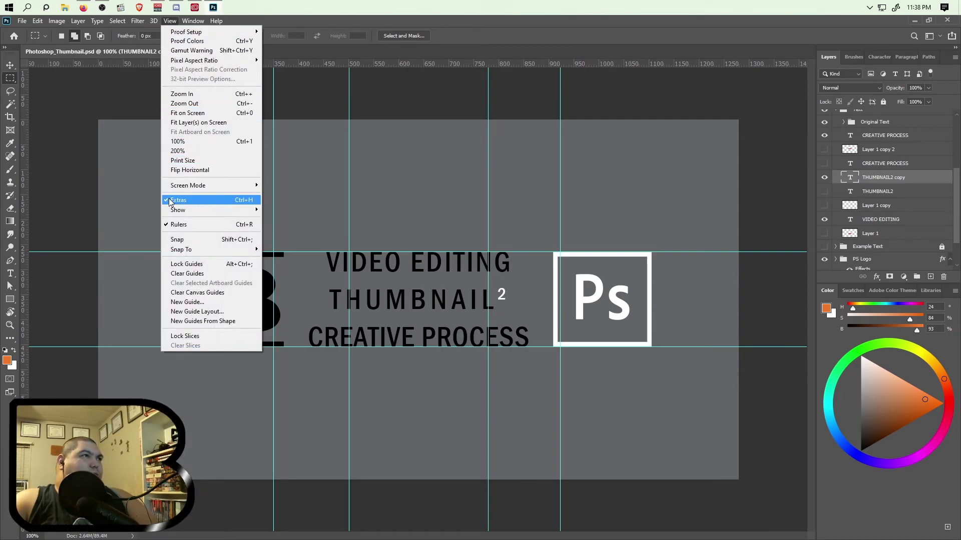
pyautogui.click(212, 200)
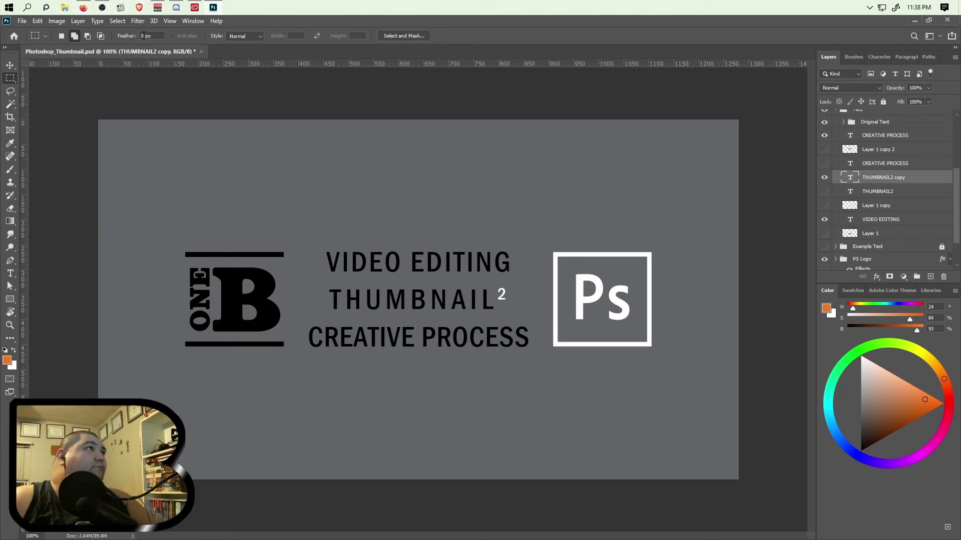
# Toggle the guides to compare the layout with and without them, leaving them shown.
pyautogui.click(167, 20)
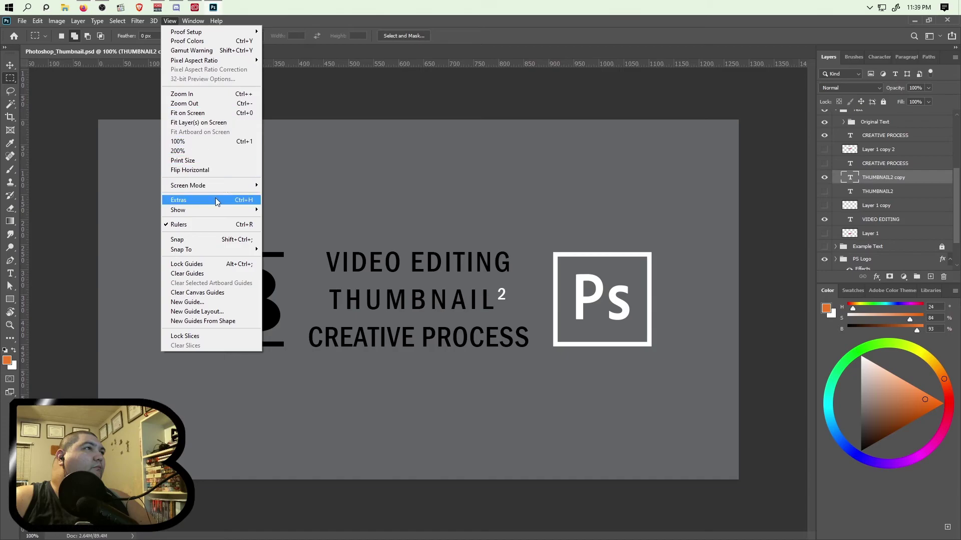
pyautogui.click(293, 23)
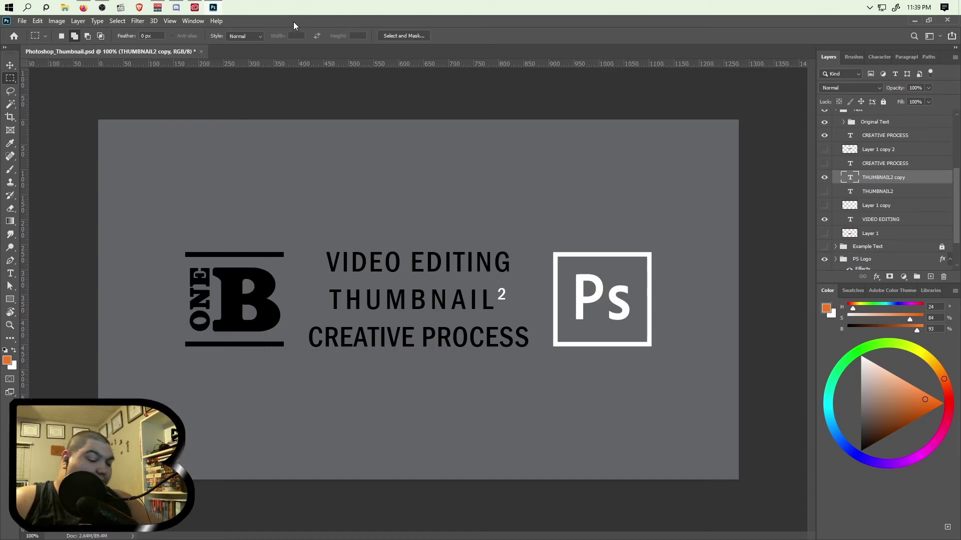
pyautogui.hotkey('ctrl', ';')
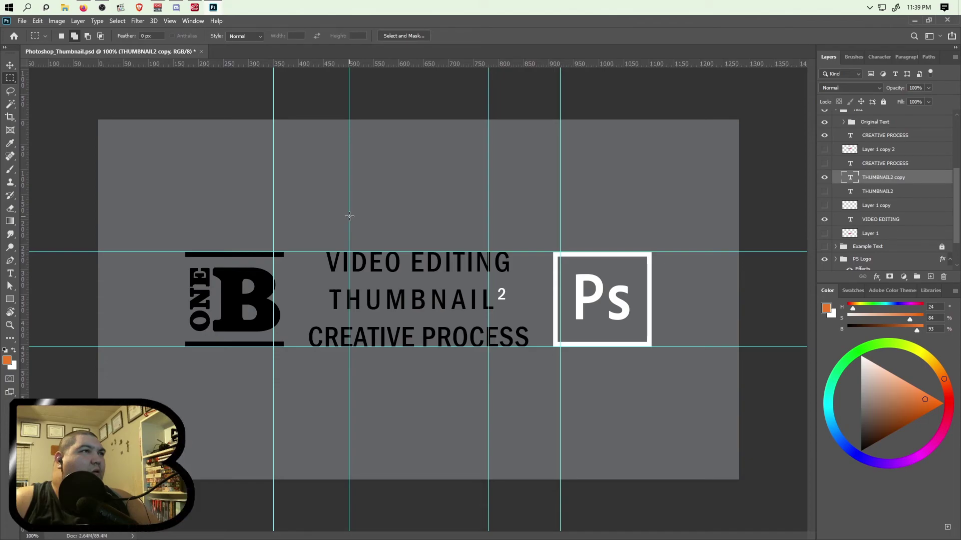
pyautogui.hotkey('ctrl', ';')
pyautogui.hotkey('ctrl', ';')
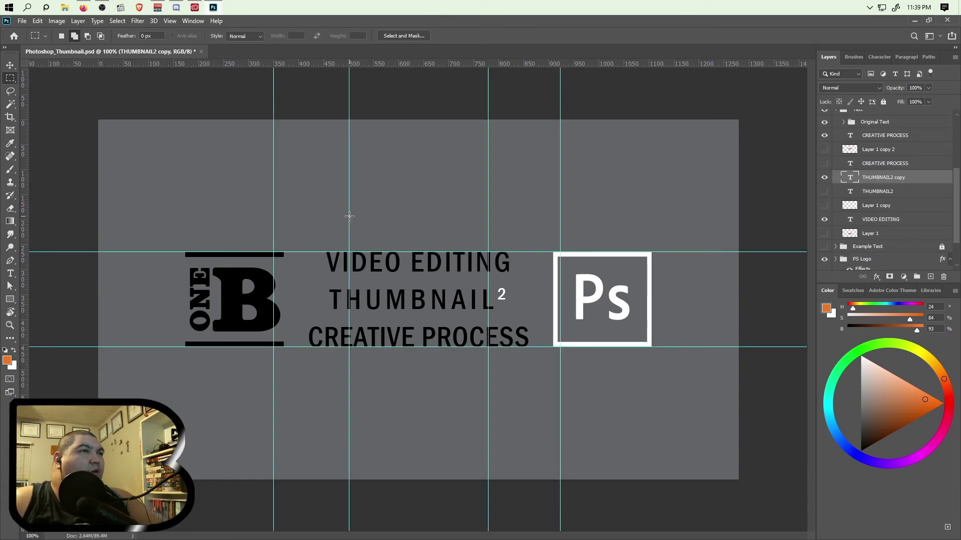
# Check the three-line text layout by repeatedly hiding and showing the guides, ending with them shown.
pyautogui.hotkey('ctrl', ';')
pyautogui.hotkey('ctrl', ';')
pyautogui.hotkey('ctrl', ';')
pyautogui.hotkey('ctrl', ';')
pyautogui.hotkey('ctrl', ';')
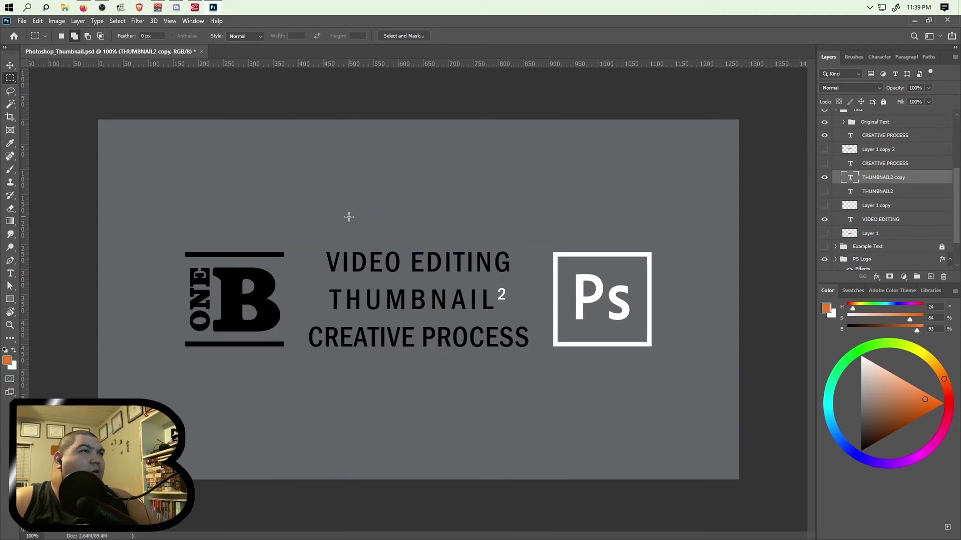
pyautogui.hotkey('ctrl', ';')
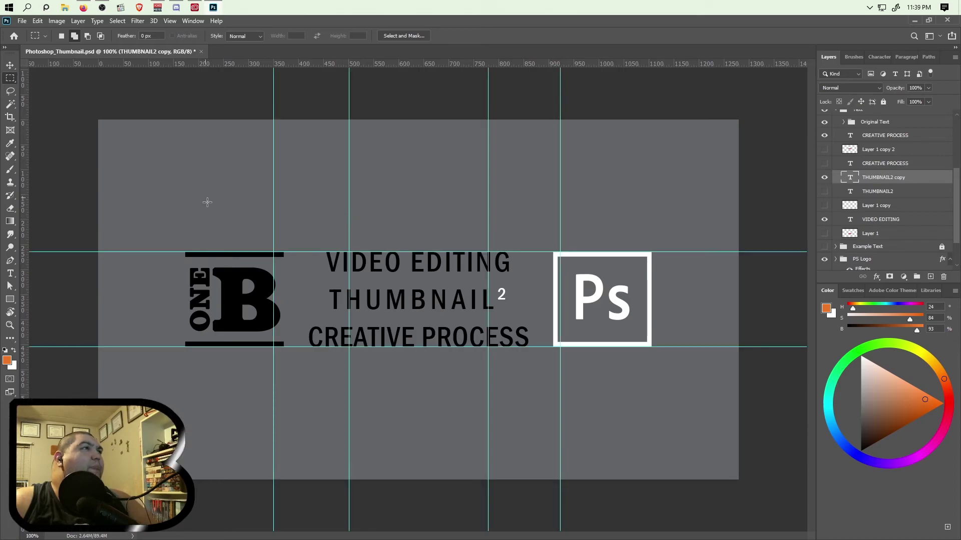
# Save the document, and start a quick PNG export with the Creative folder as the location.
pyautogui.click(29, 22)
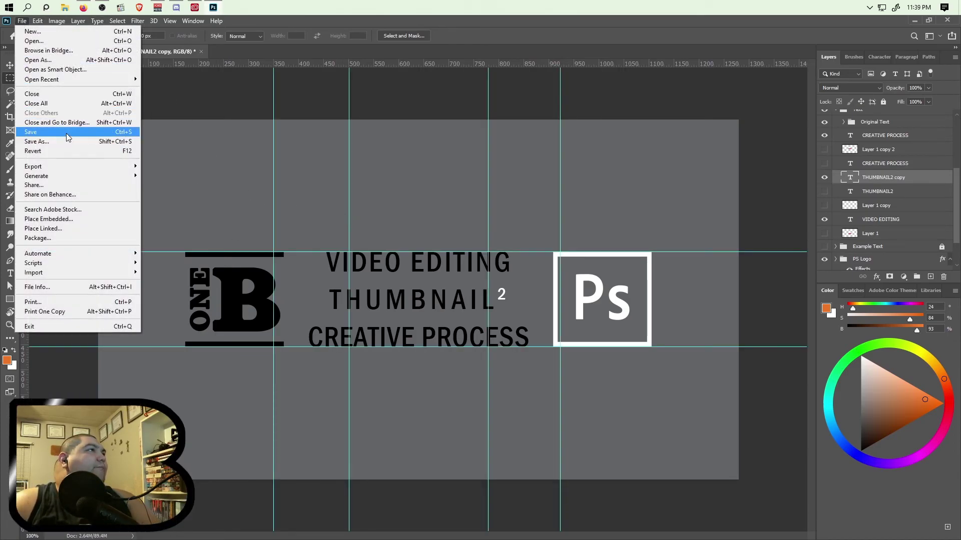
pyautogui.click(50, 131)
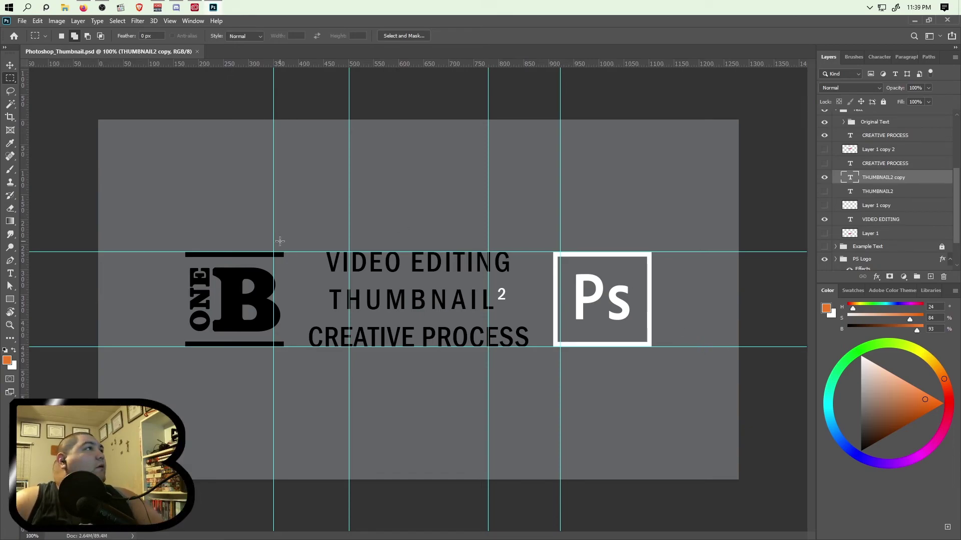
pyautogui.click(21, 21)
pyautogui.moveTo(104, 168)
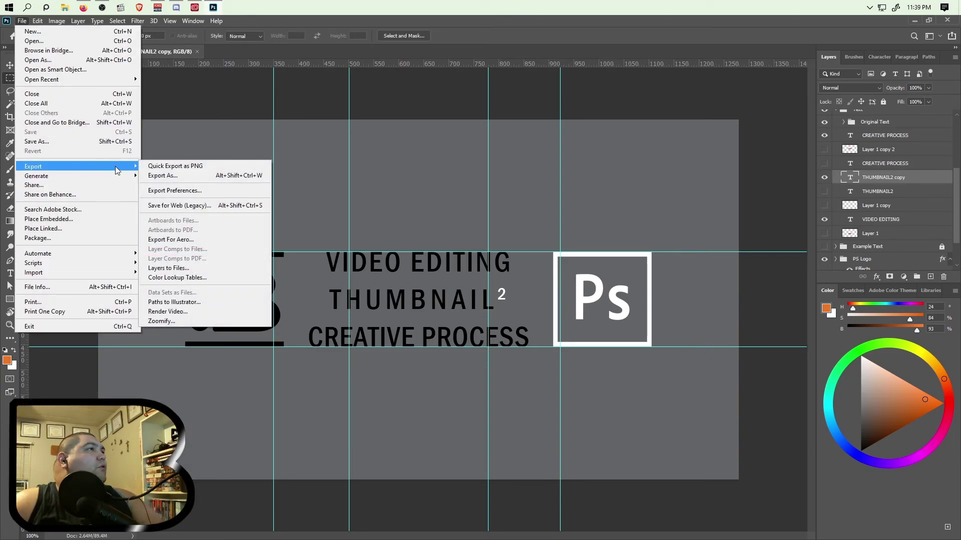
pyautogui.click(165, 165)
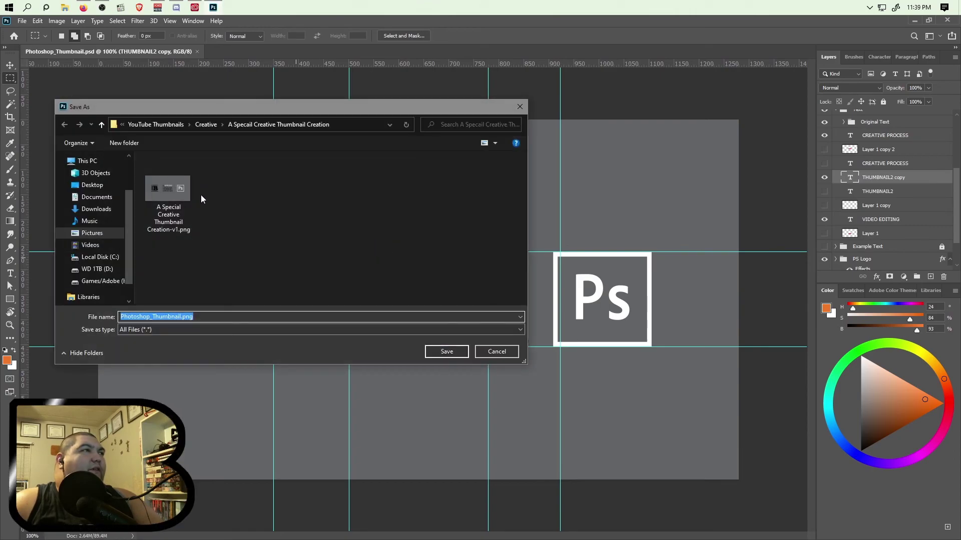
pyautogui.click(206, 125)
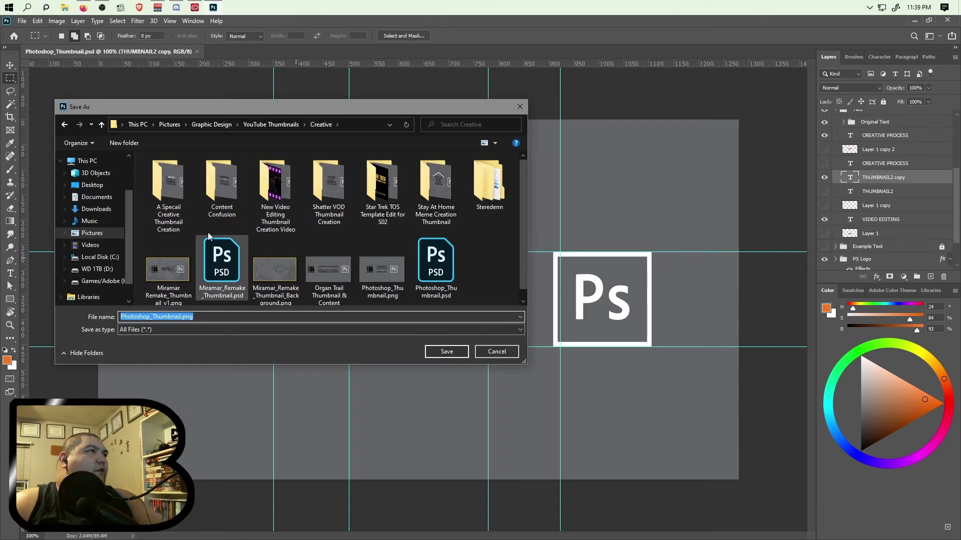
# Create a folder named "Video Editing Thumnail ^2" inside the Creative folder.
pyautogui.click(124, 143)
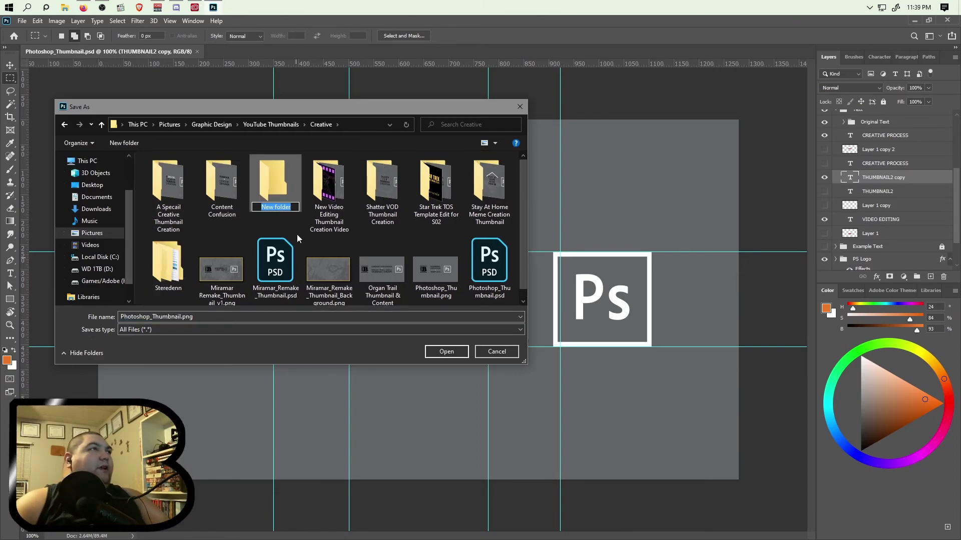
pyautogui.moveTo(298, 100); pyautogui.dragTo(428, 150)
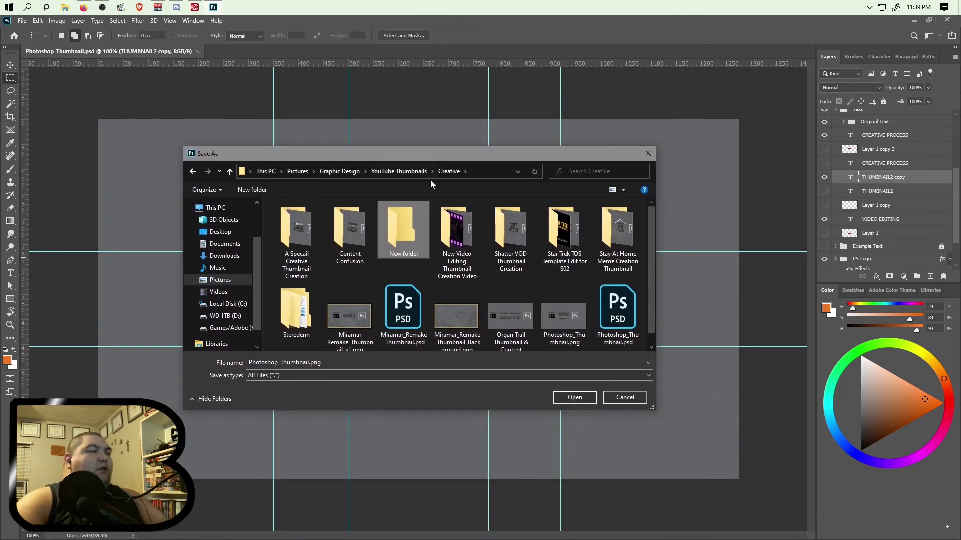
pyautogui.rightClick(403, 241)
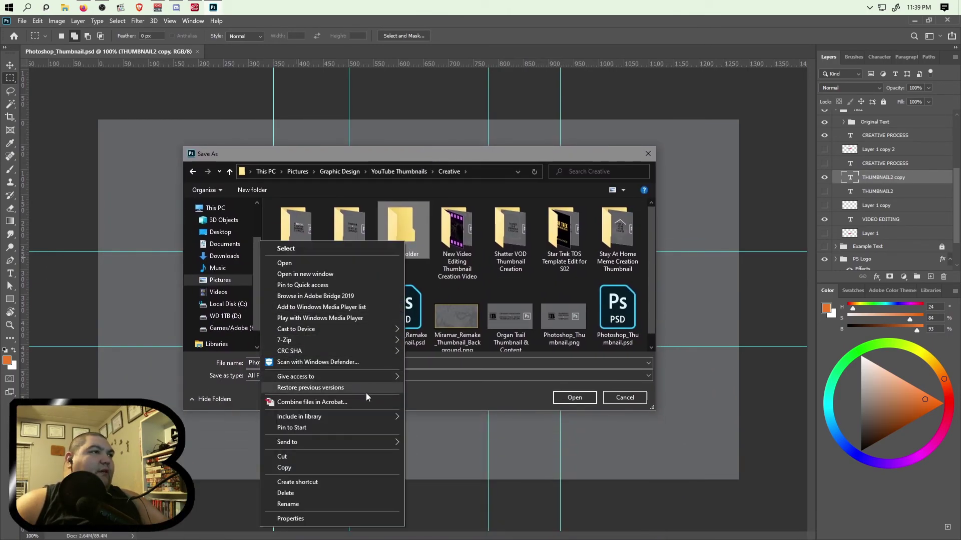
pyautogui.click(362, 500)
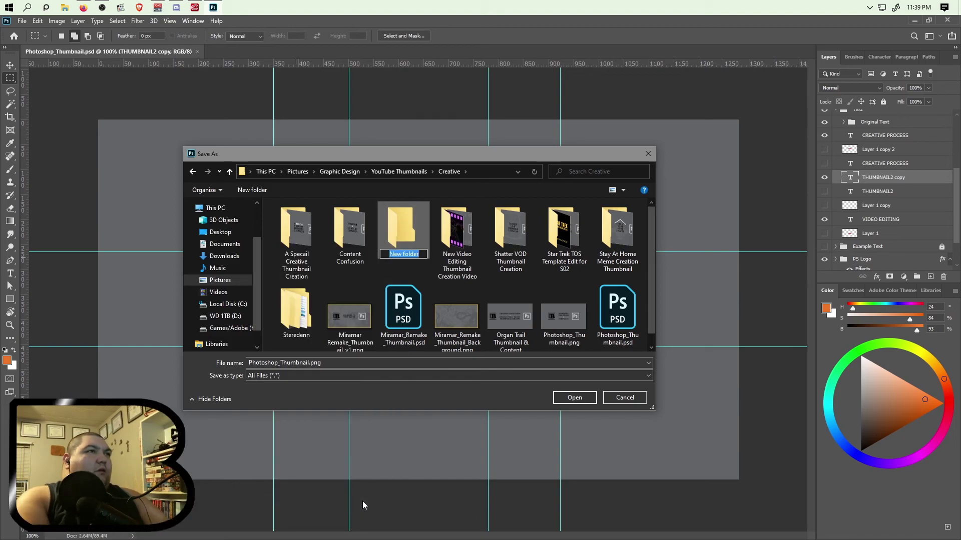
pyautogui.write('Video Edit')
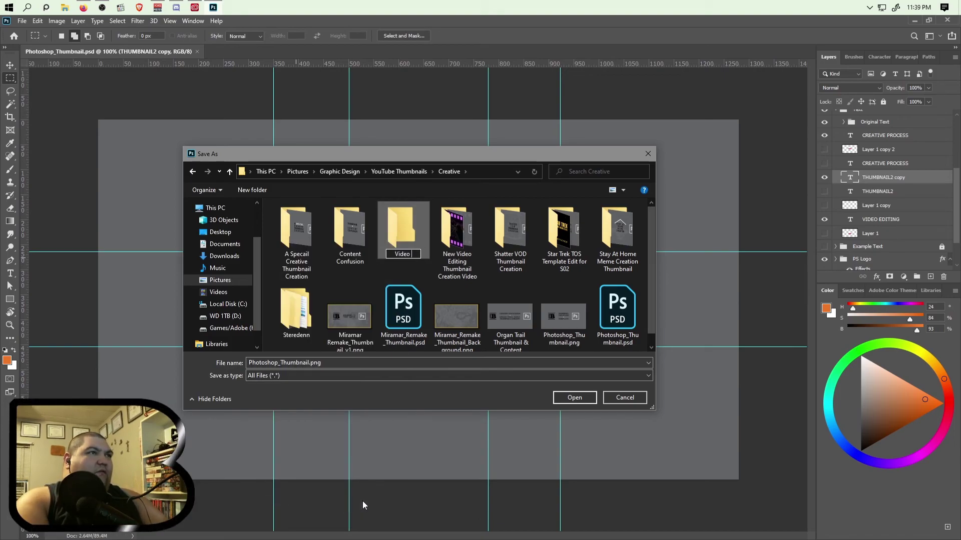
pyautogui.write('ing Thumnail')
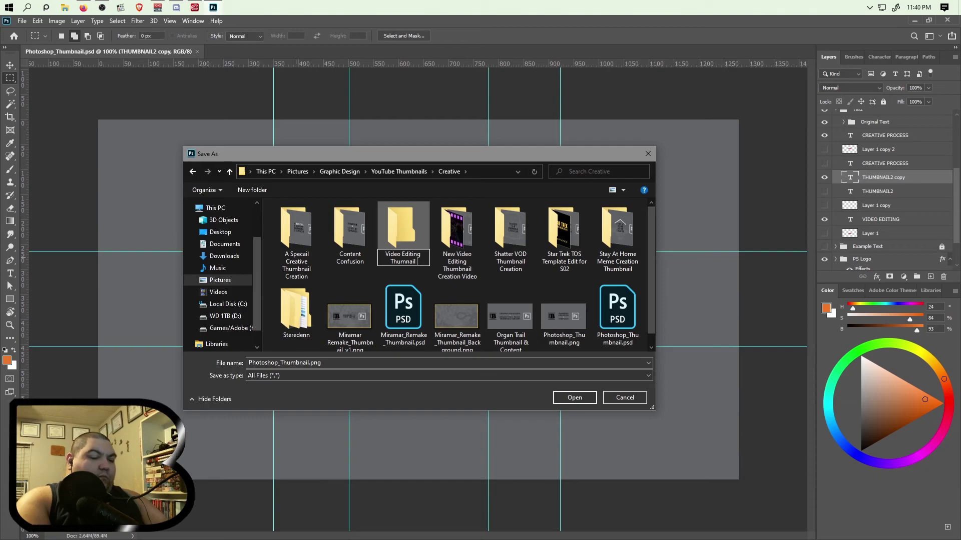
pyautogui.write('^2')
pyautogui.press('Return')
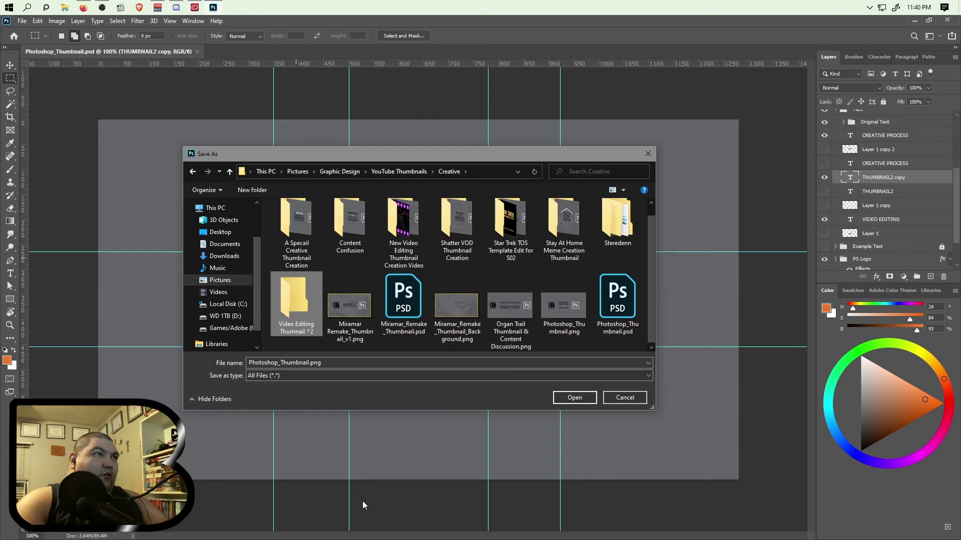
# Rename the new folder to "Video Editing Thumnail^2 Creative Process" and open it as the export location.
pyautogui.rightClick(281, 311)
pyautogui.click(248, 288)
pyautogui.click(316, 333)
pyautogui.press('BackSpace')
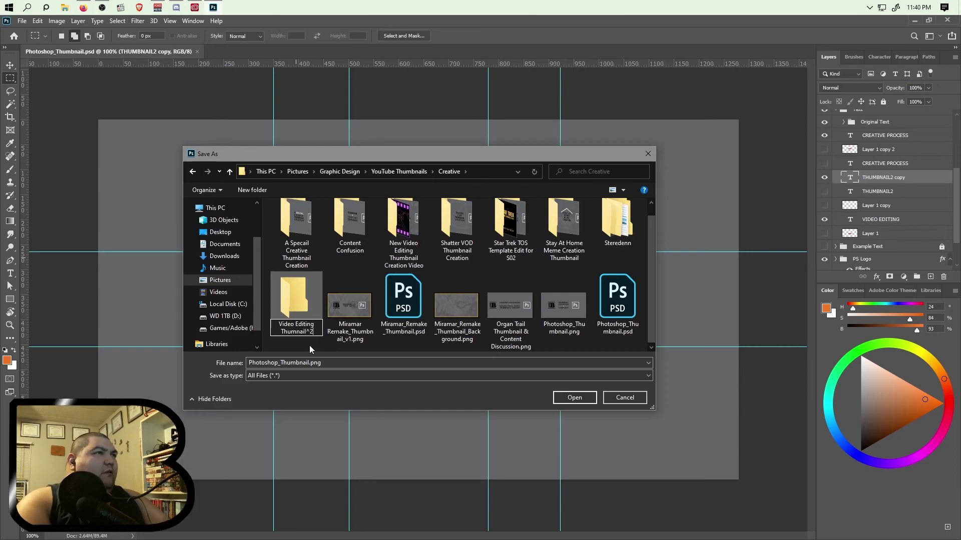
pyautogui.write('Creati')
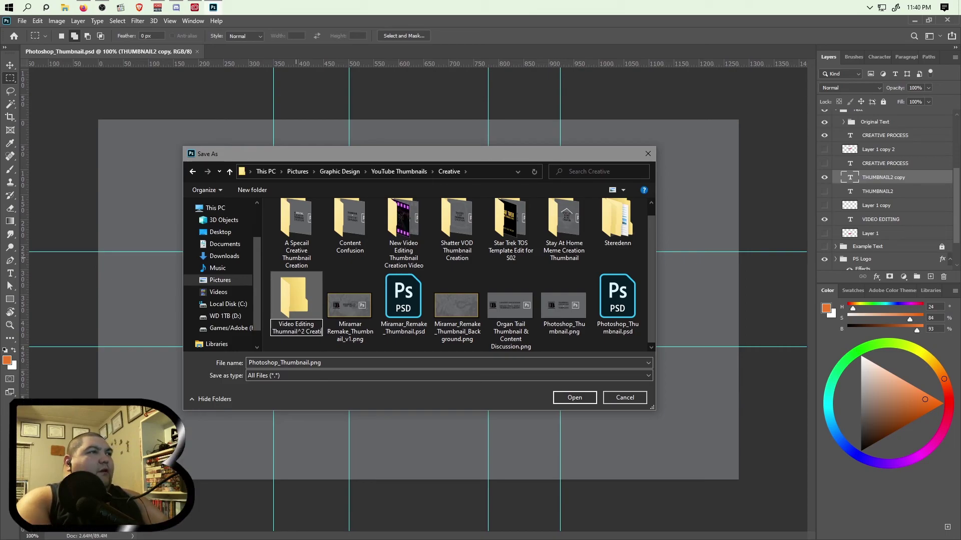
pyautogui.write('ve Process')
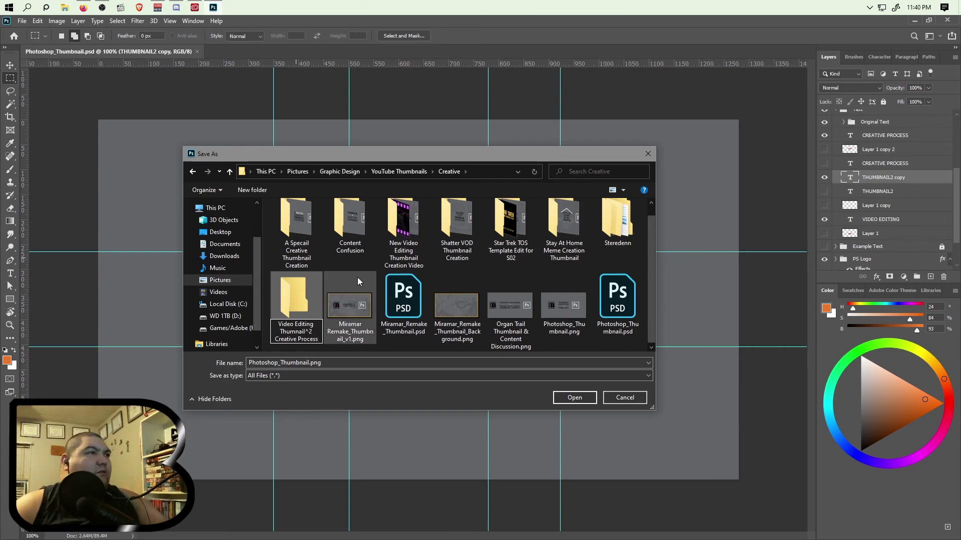
pyautogui.click(359, 313)
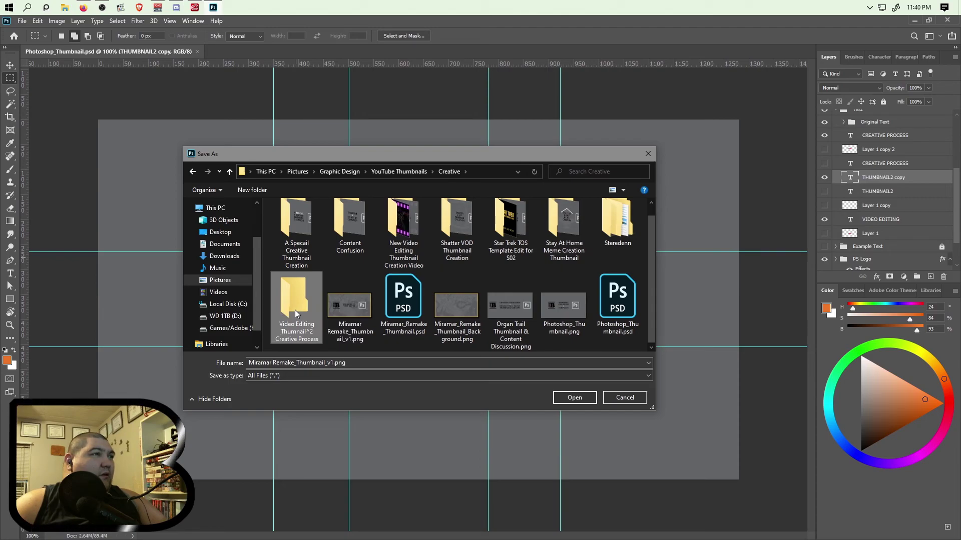
pyautogui.doubleClick(304, 325)
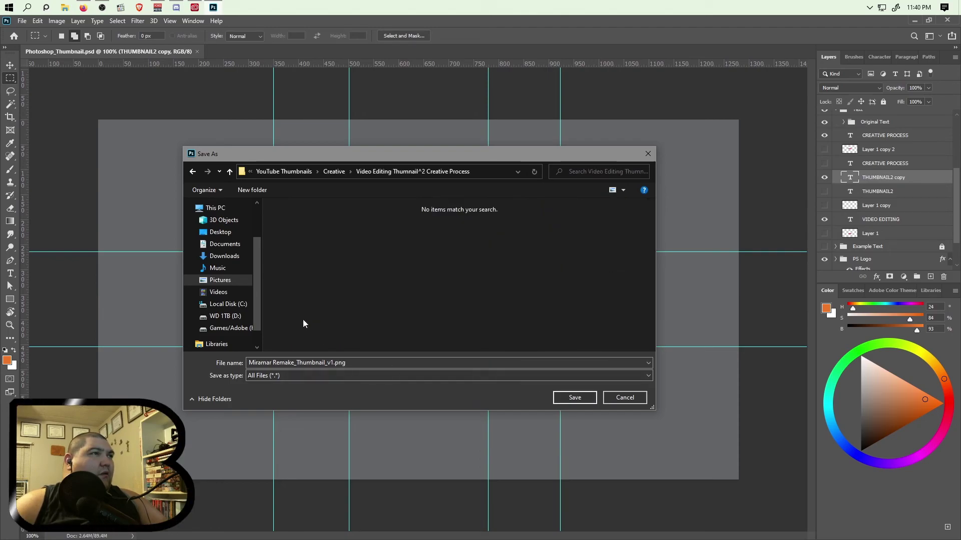
# Name the export "Video Editing Thumbnail^2 Creative Process.png" and save it in the new folder.
pyautogui.click(331, 363)
pyautogui.moveTo(331, 364); pyautogui.dragTo(194, 365)
pyautogui.press('BackSpace')
pyautogui.write('Thum')
pyautogui.press('BackSpace')
pyautogui.press('BackSpace')
pyautogui.press('BackSpace')
pyautogui.press('BackSpace')
pyautogui.write('Video Ed')
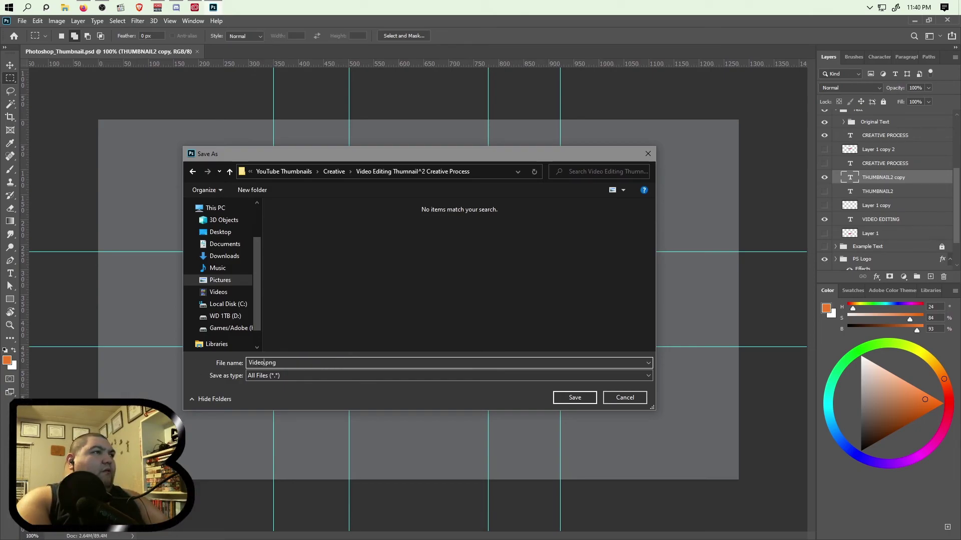
pyautogui.write('iting Thumbnail^')
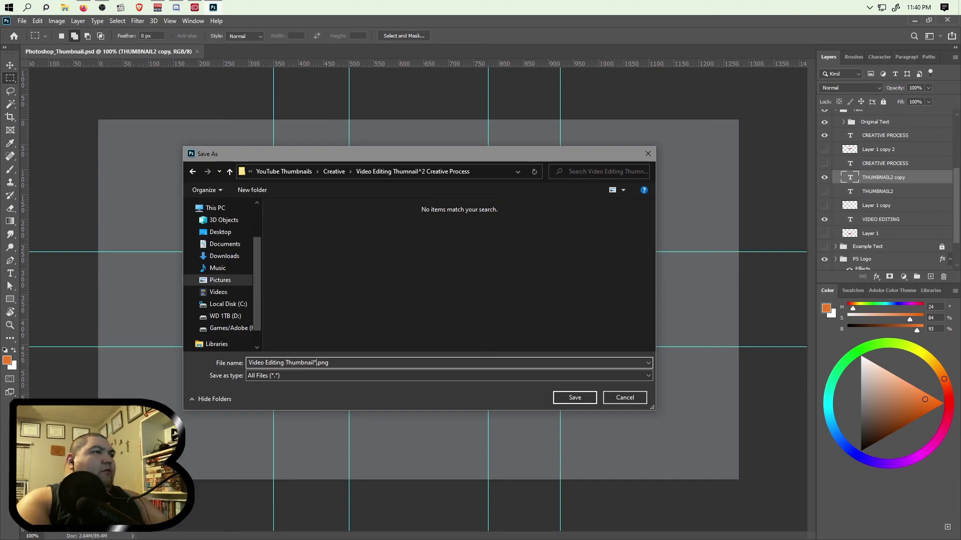
pyautogui.press('BackSpace')
pyautogui.write('&')
pyautogui.press('BackSpace')
pyautogui.write('^2 Creative Process')
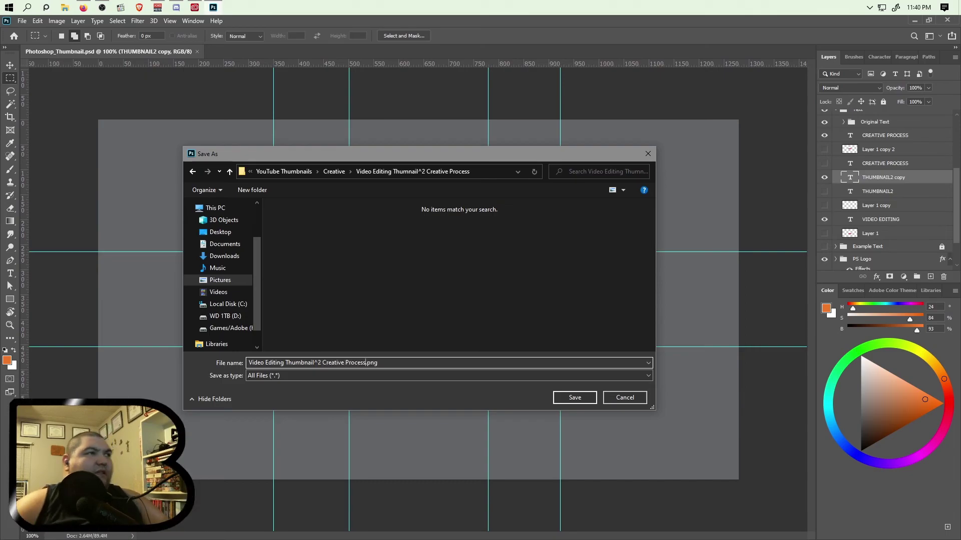
pyautogui.click(574, 397)
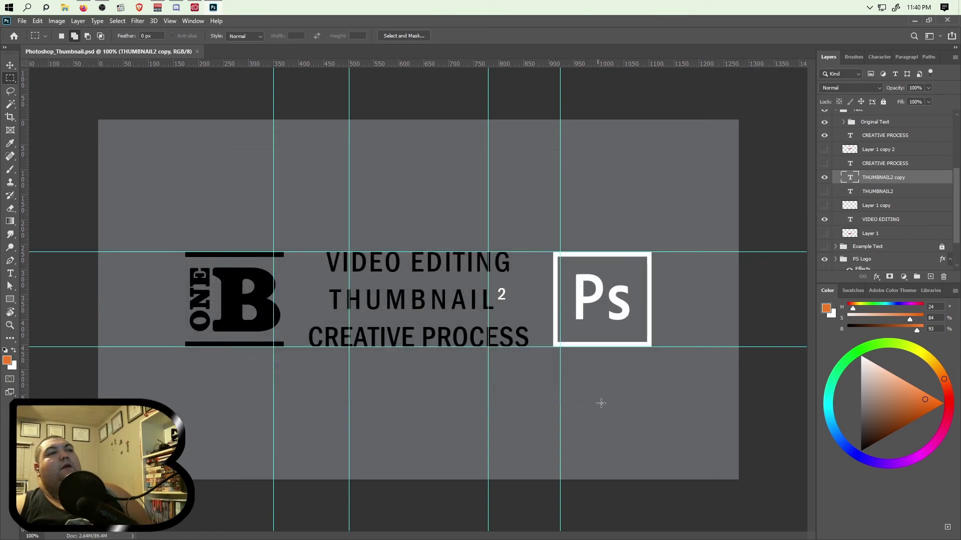